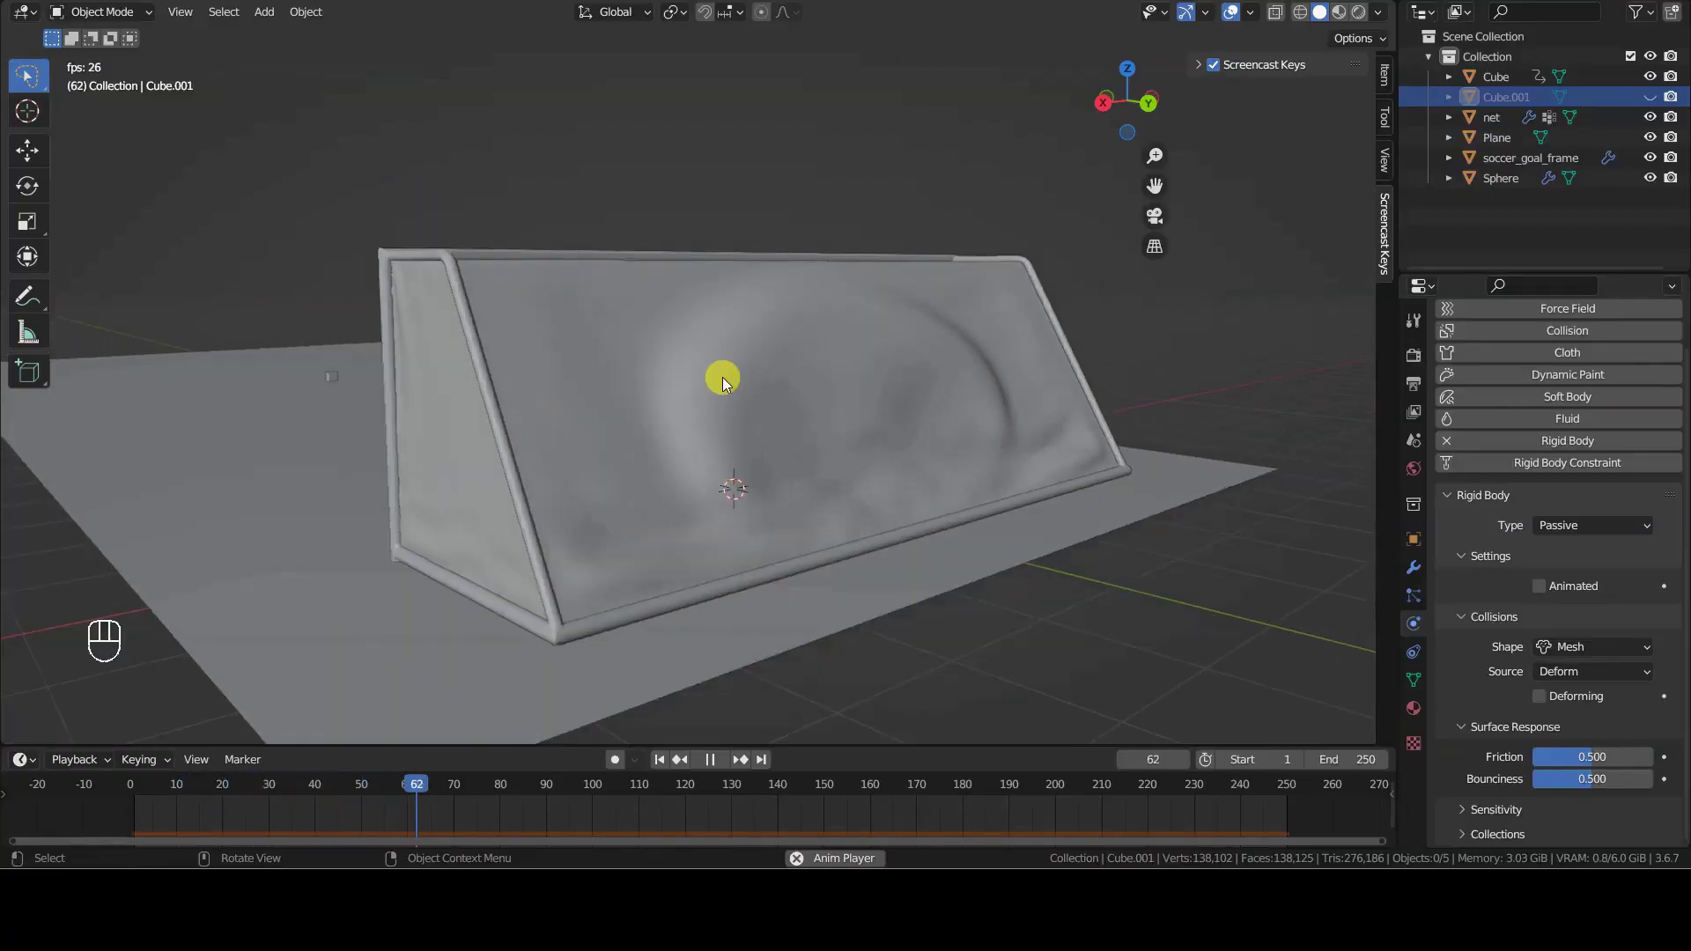
# Orbit and pan the view around the goal to look at it from the side.
pyautogui.moveTo(722, 377); pyautogui.dragTo(963, 378, button='middle')
pyautogui.moveTo(871, 430); pyautogui.dragTo(1020, 405, button='middle')
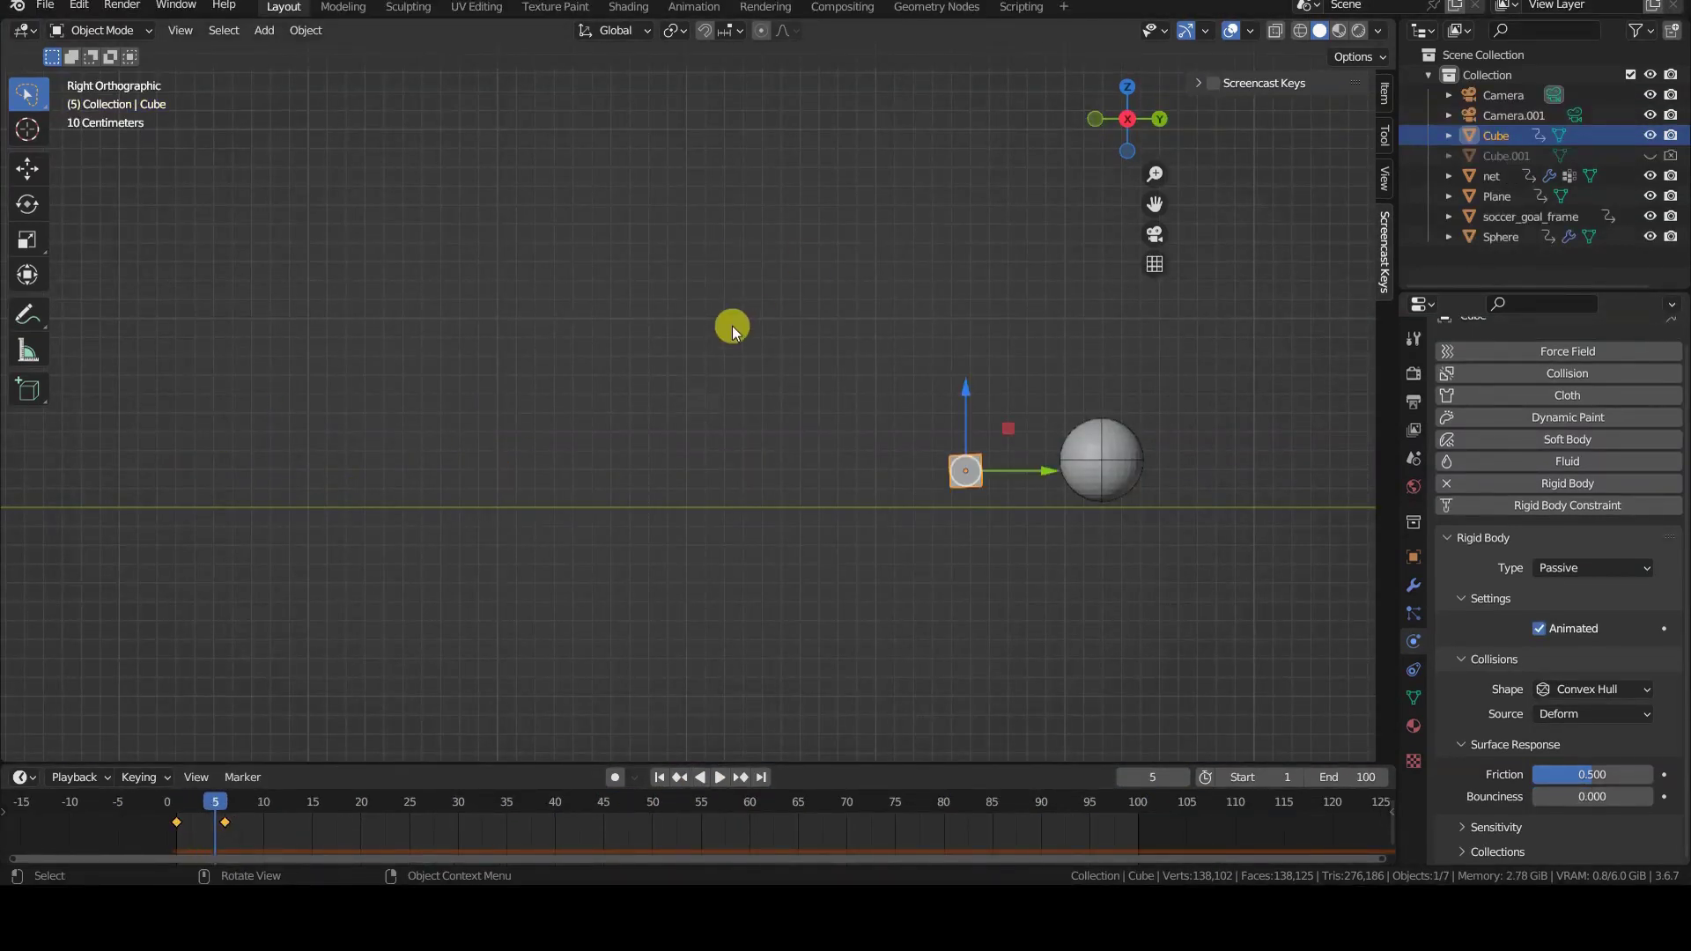
# Bring the ball into the side view, rewind to frame 1, and orbit into perspective.
pyautogui.keyDown('shift'); pyautogui.moveTo(732, 326); pyautogui.dragTo(631, 367, button='middle'); pyautogui.keyUp('shift')
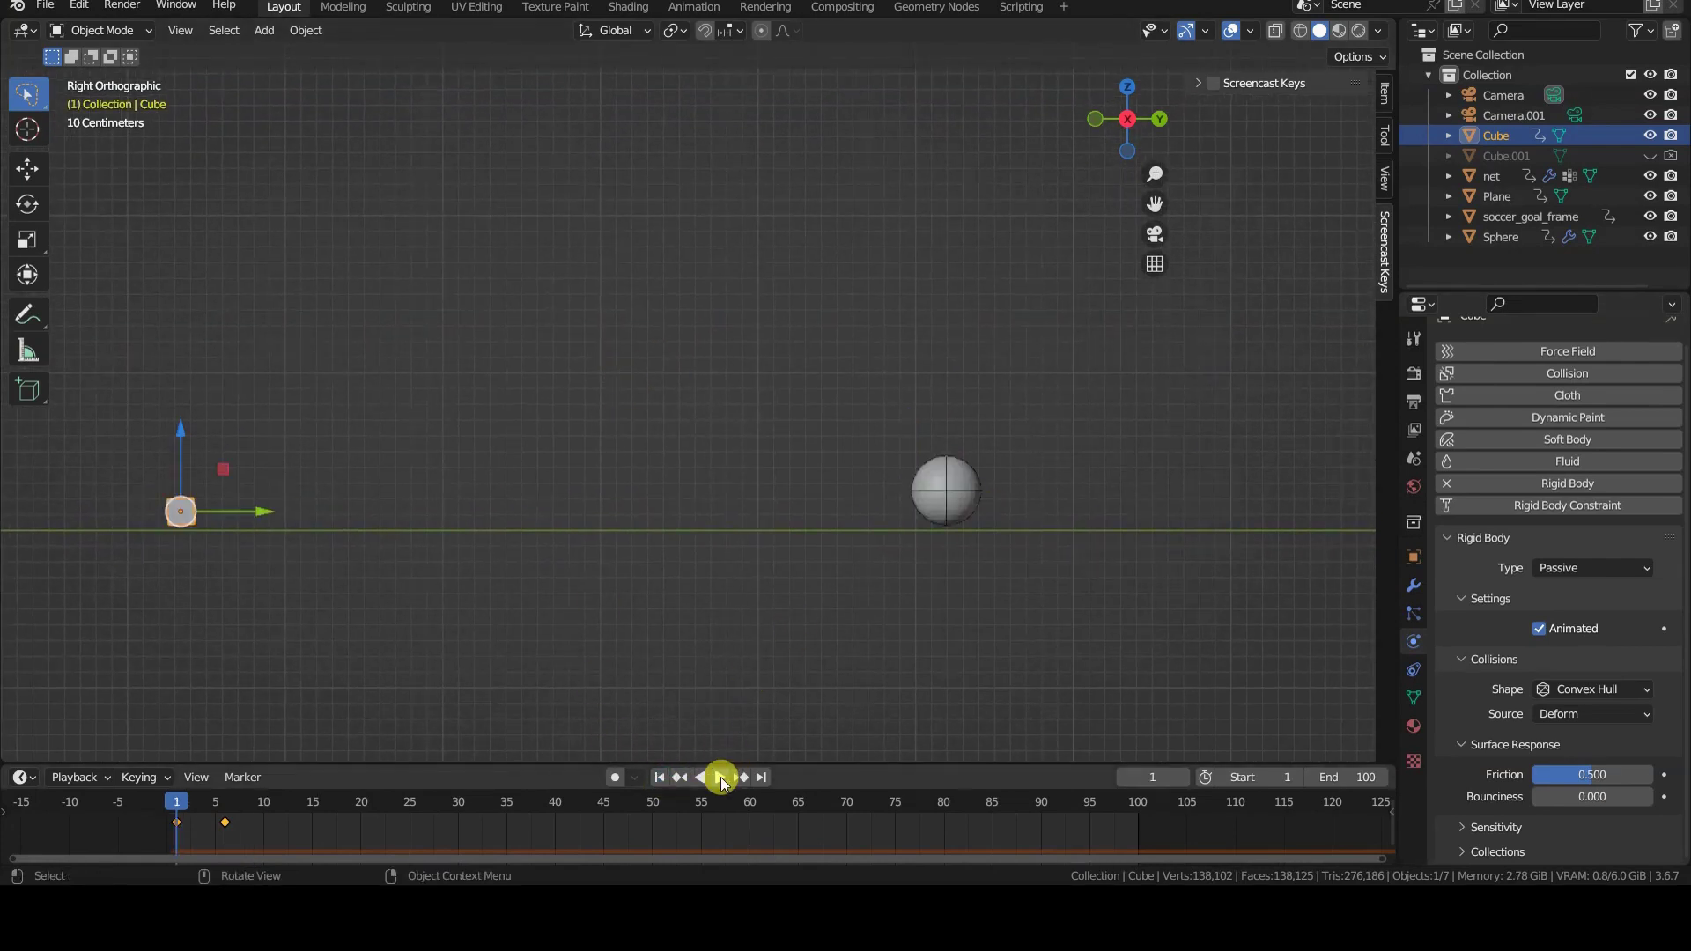
pyautogui.click(663, 780)
pyautogui.moveTo(907, 616); pyautogui.dragTo(739, 492, button='middle')
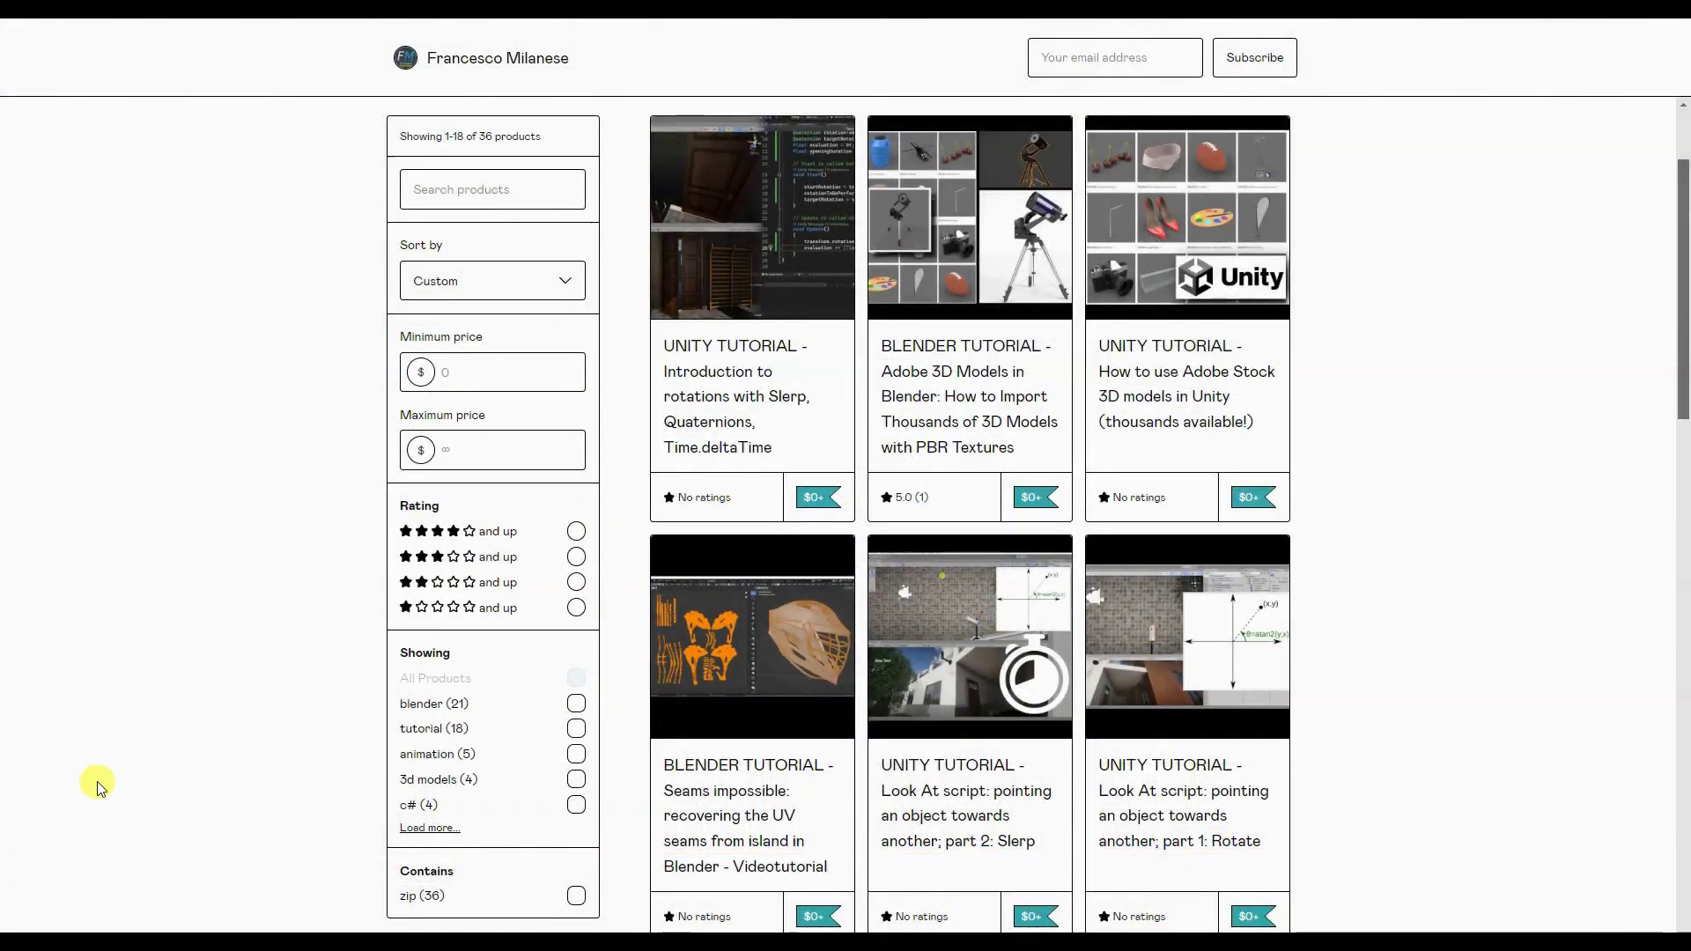
# Scroll down the Gumroad product grid of free Blender and Unity tutorials.
pyautogui.scroll(-3, 88, 782)
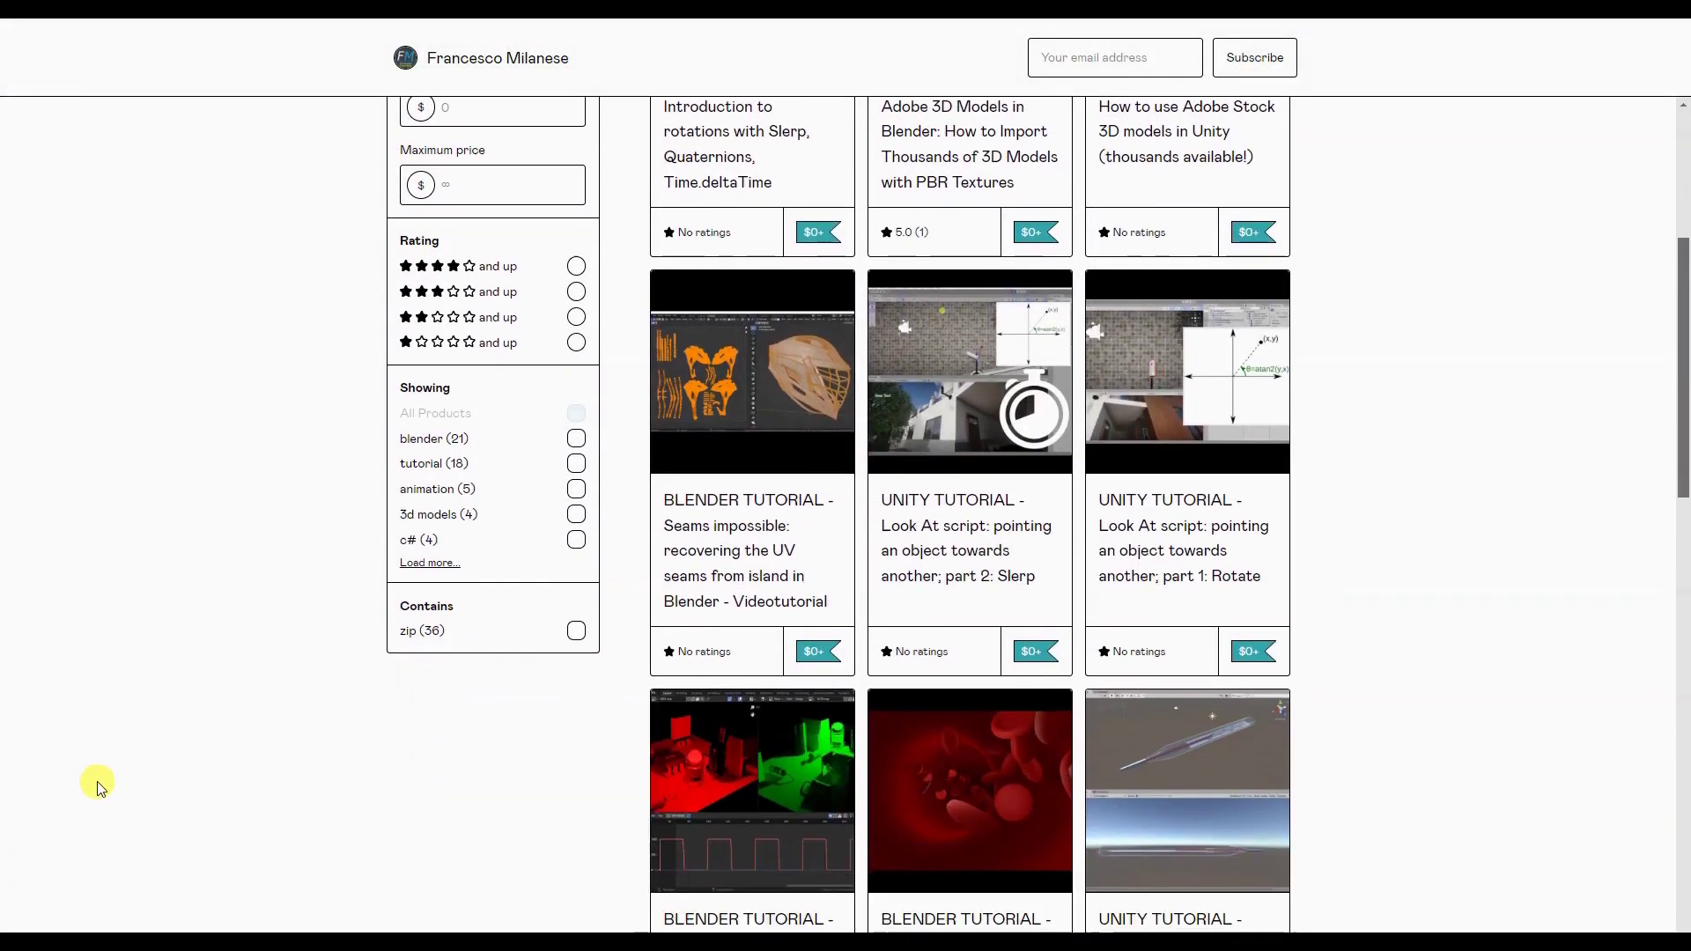
pyautogui.scroll(-8, 98, 786)
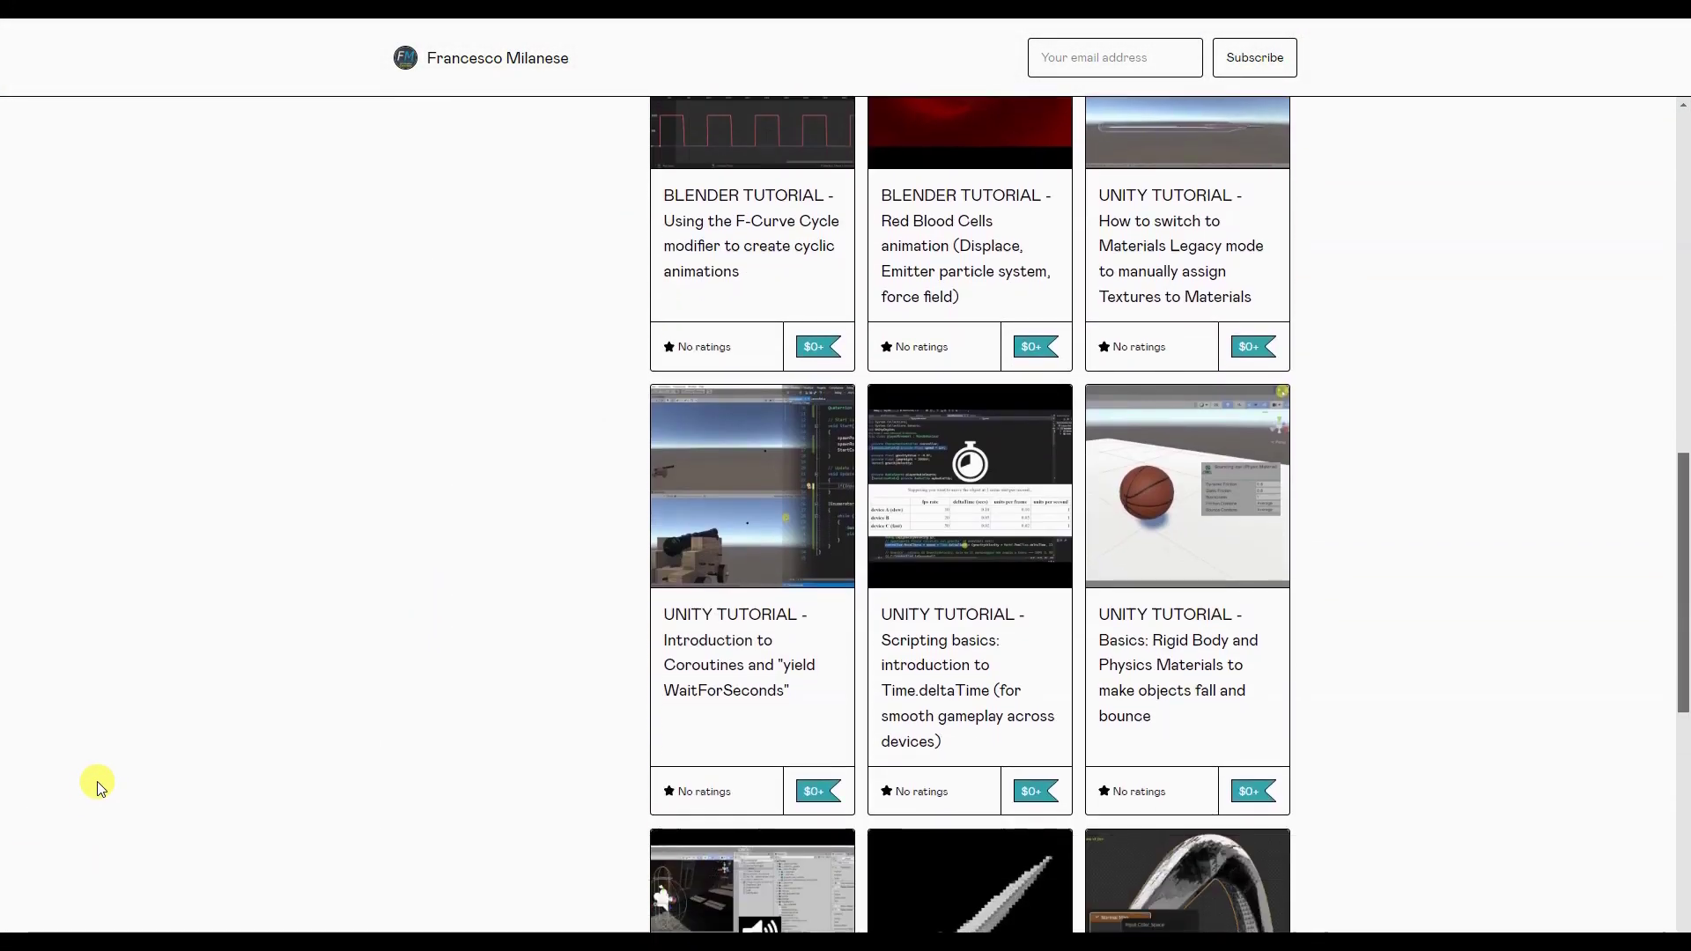
pyautogui.scroll(-8, 99, 787)
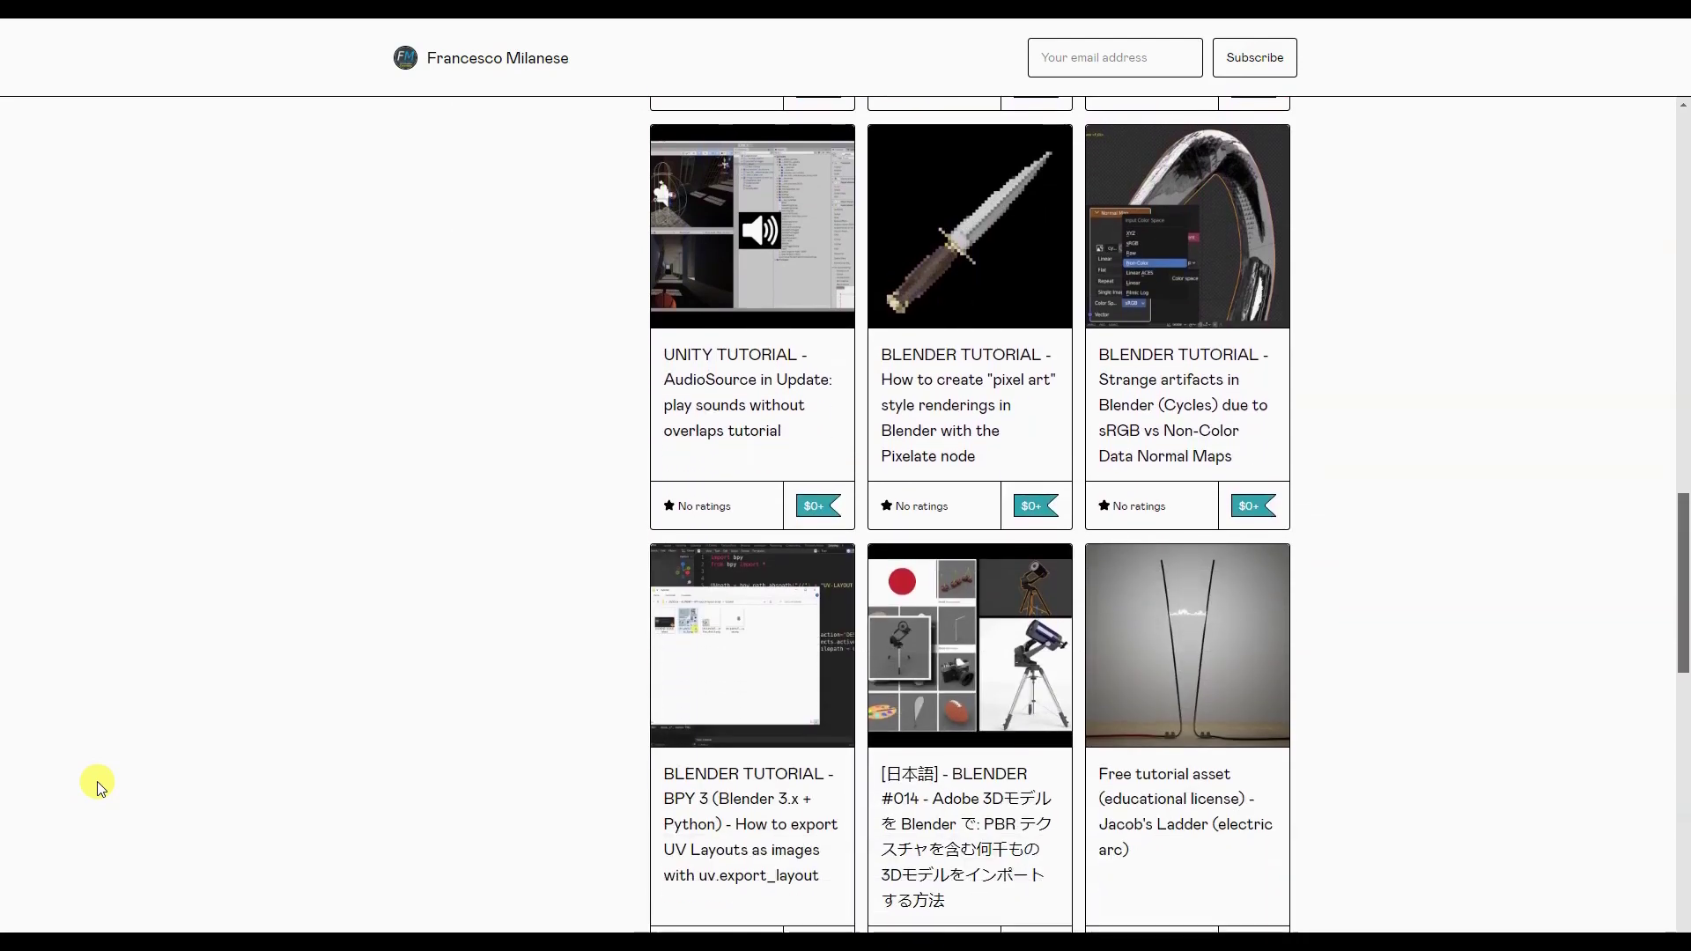
pyautogui.scroll(-8, 99, 786)
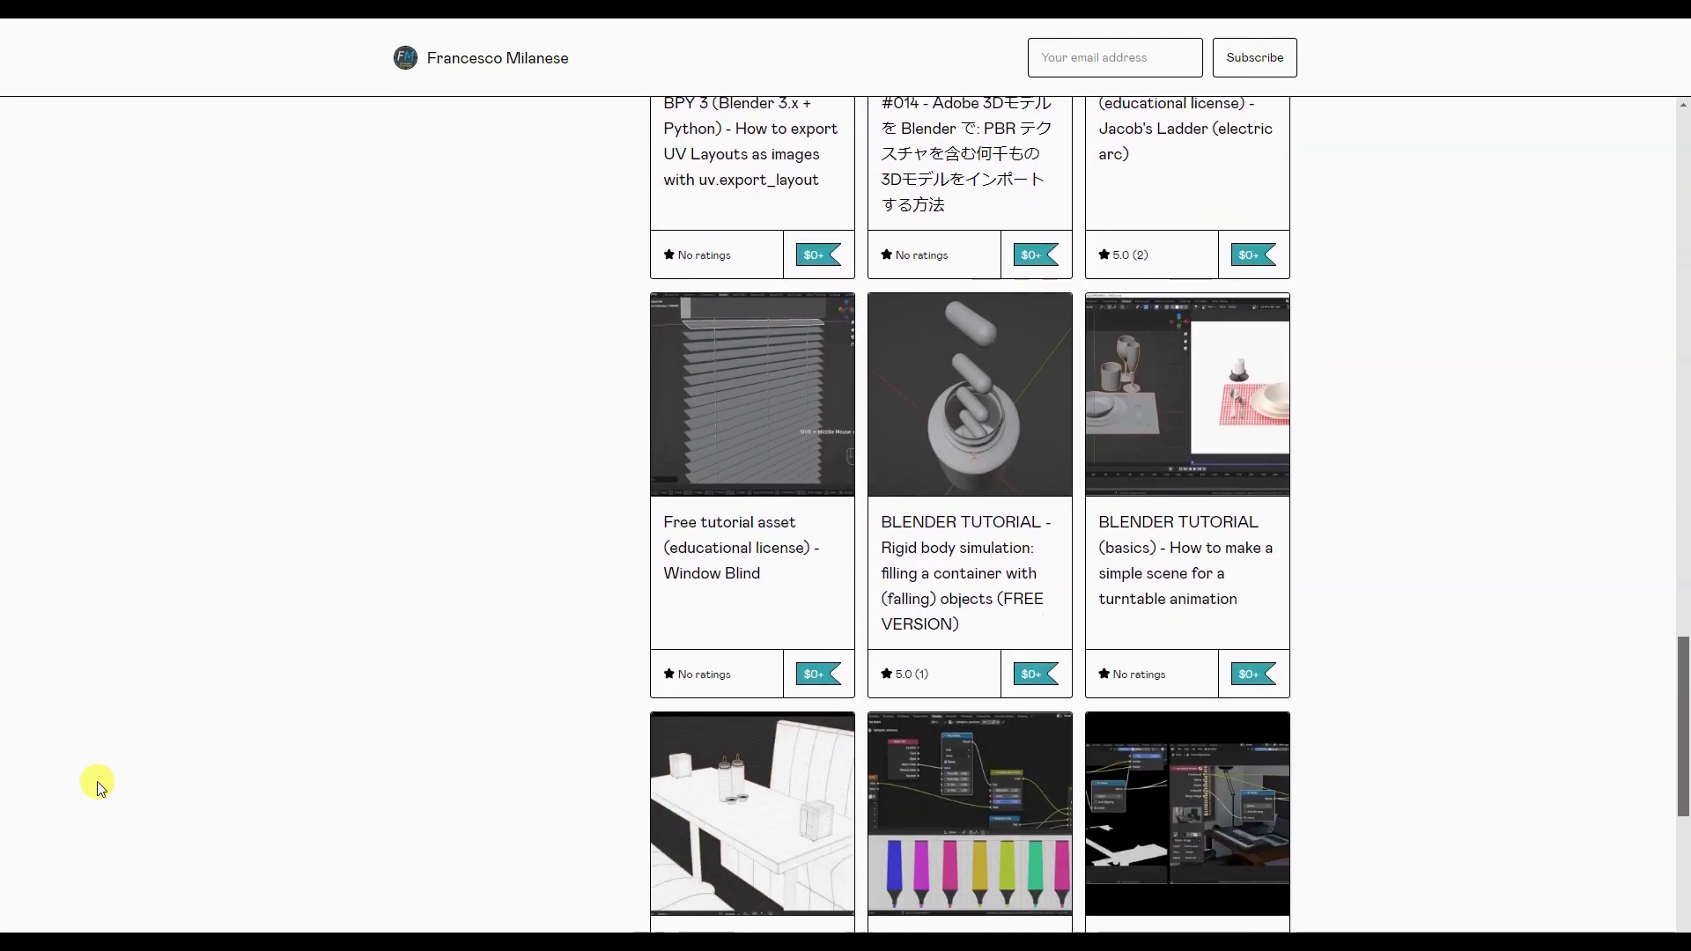
pyautogui.scroll(-8, 99, 786)
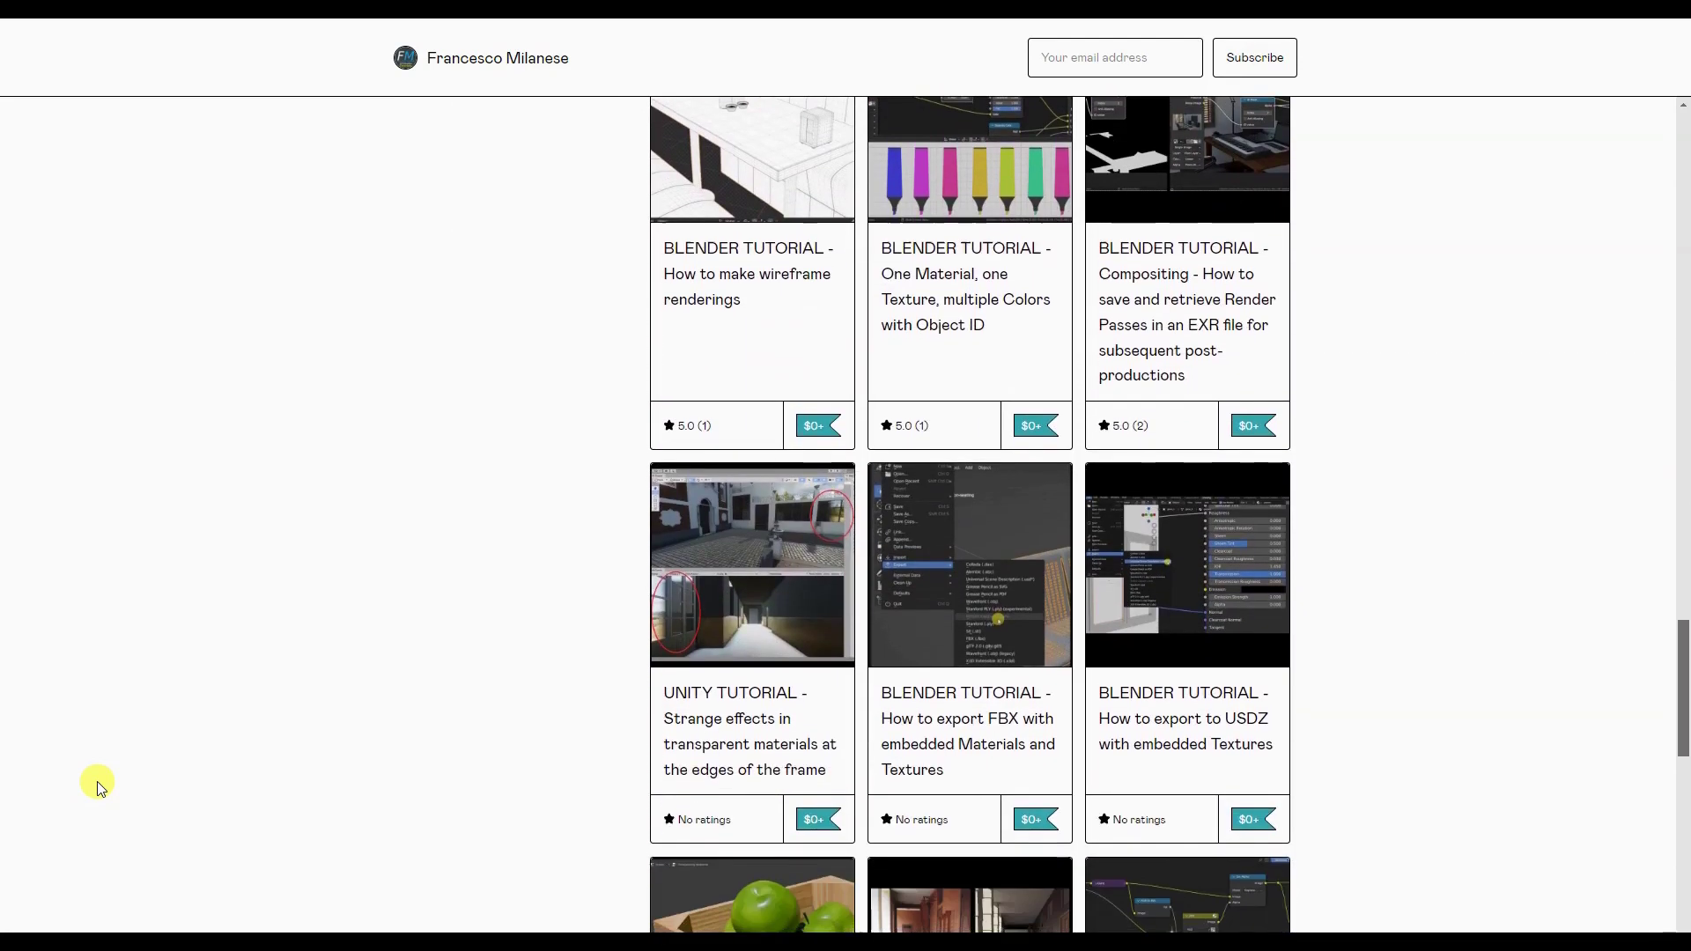
pyautogui.scroll(-8, 99, 787)
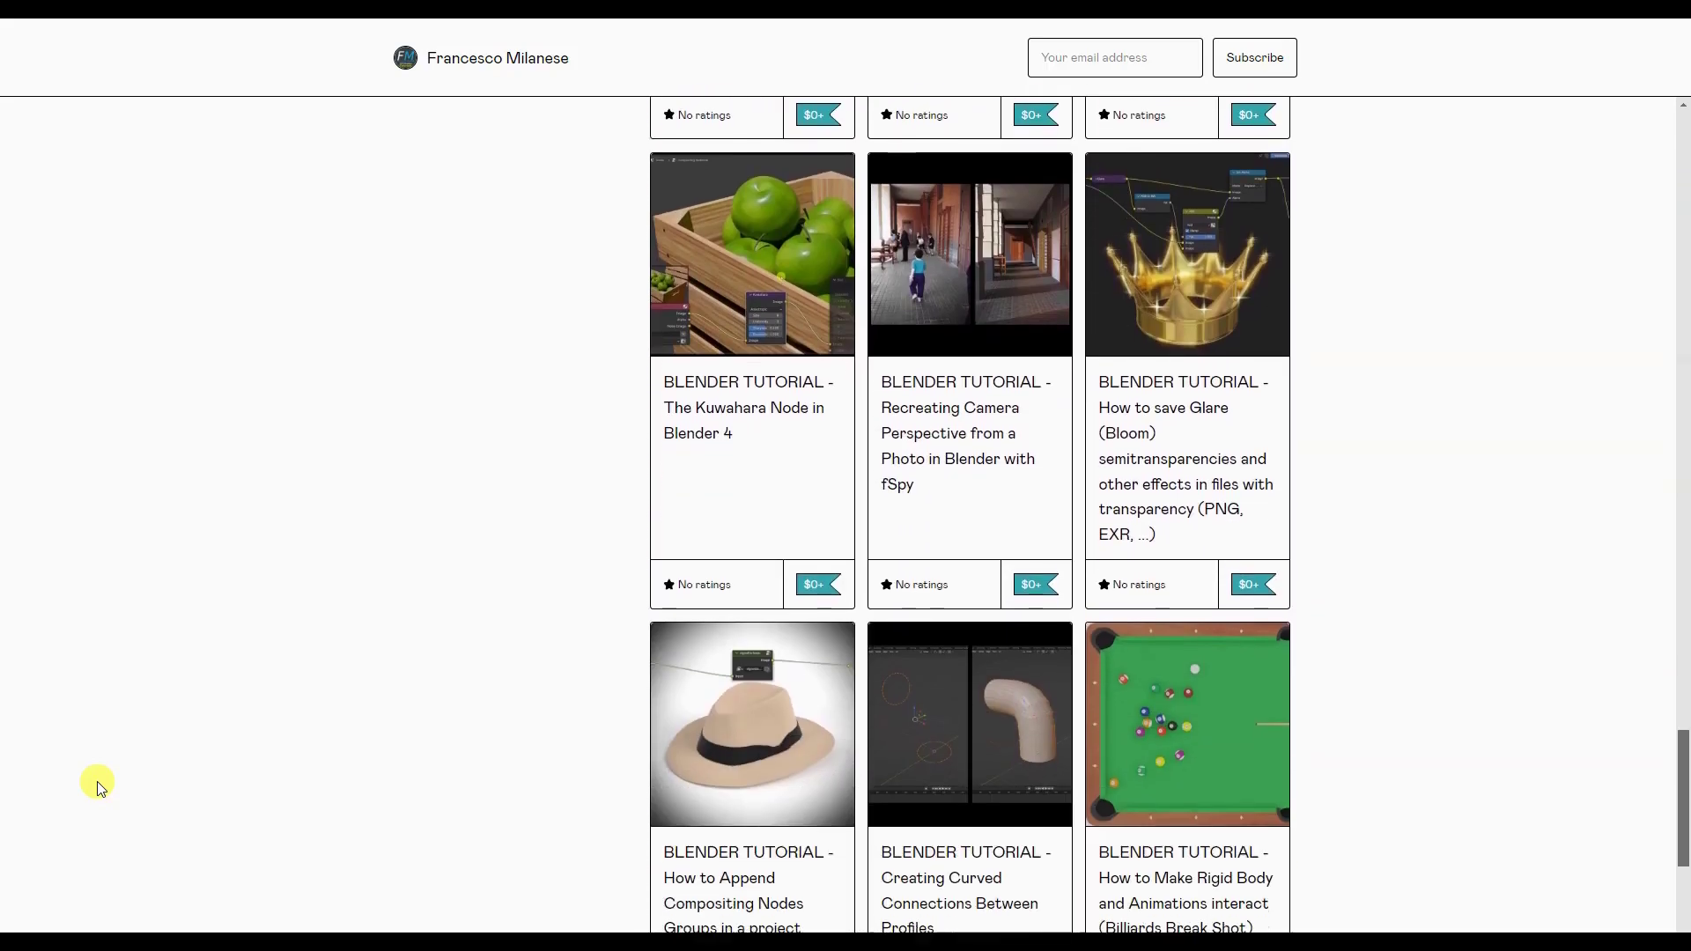
pyautogui.scroll(-1, 99, 786)
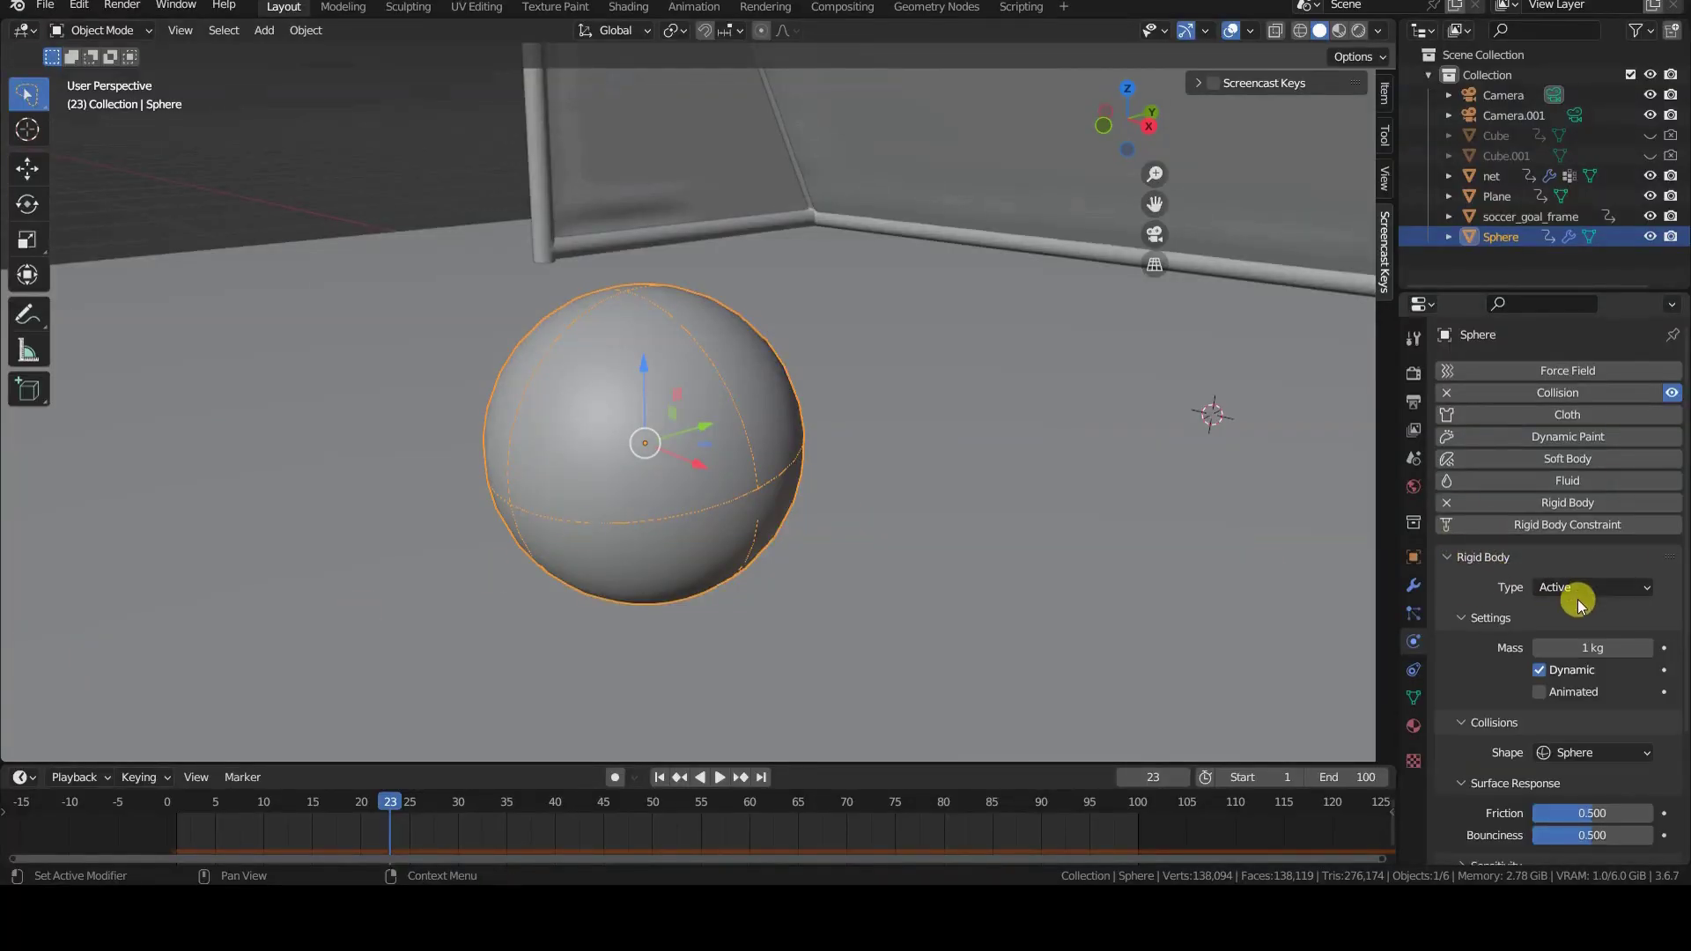
pyautogui.click(1447, 557)
# Review the ball's Rigid Body and Collision panels: 1 kg mass, Sphere shape, 0.5 bounciness.
pyautogui.click(1462, 583)
pyautogui.scroll(-4, 1600, 623)
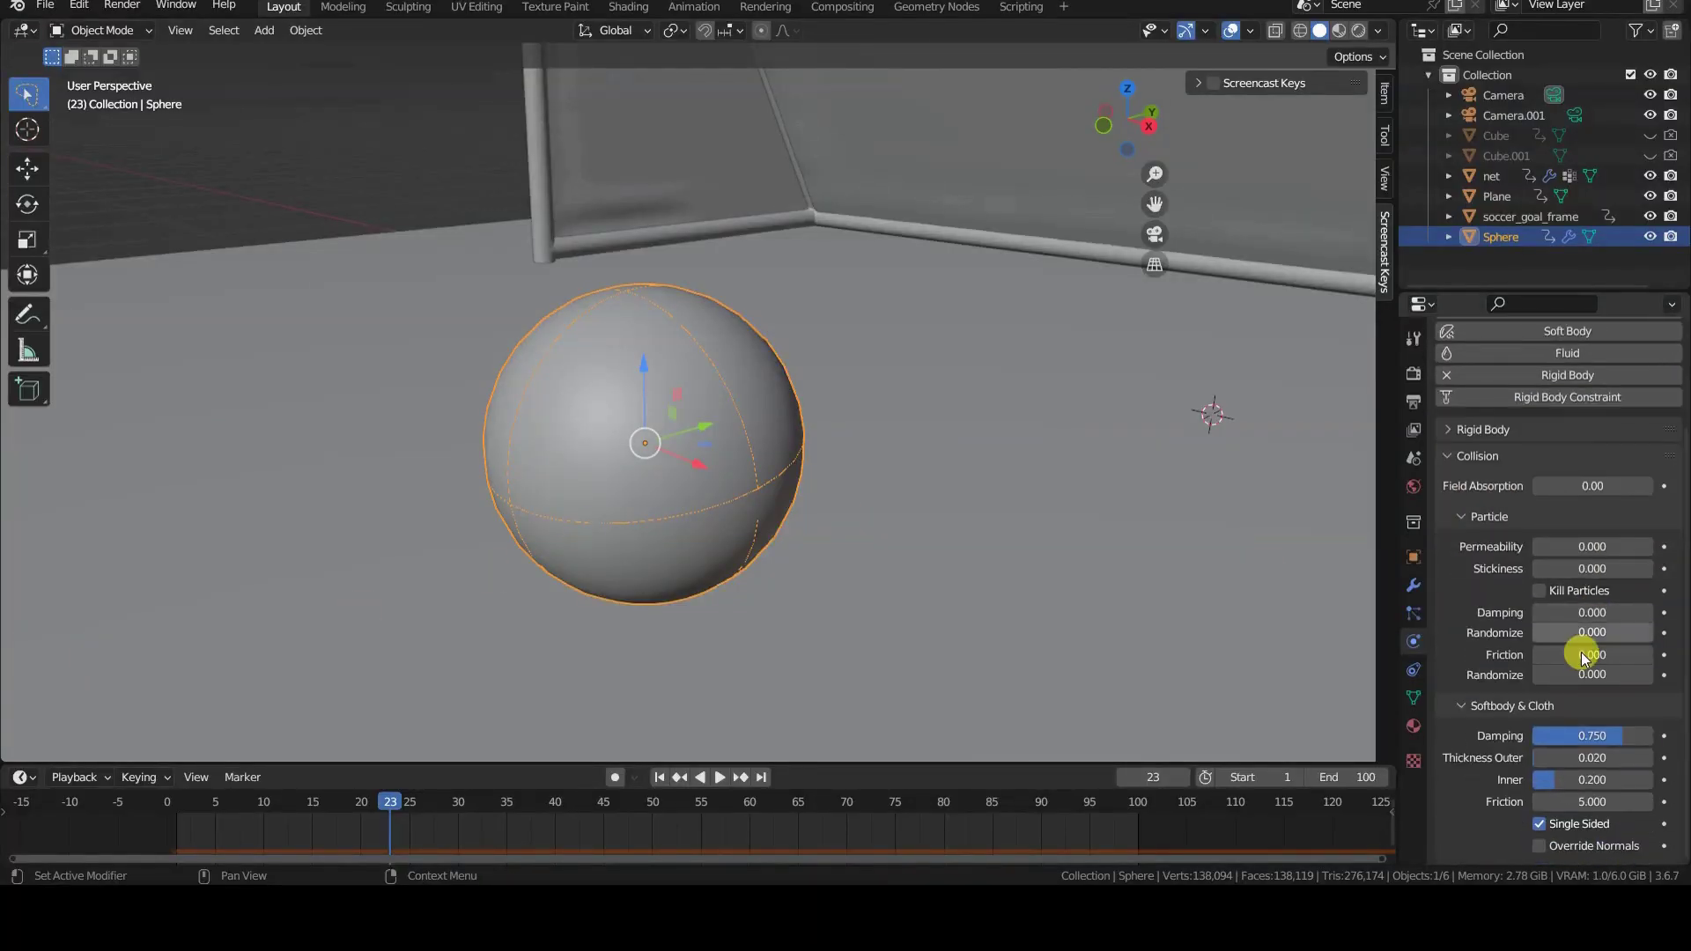
pyautogui.click(1478, 472)
pyautogui.click(1442, 551)
pyautogui.scroll(-4, 1492, 608)
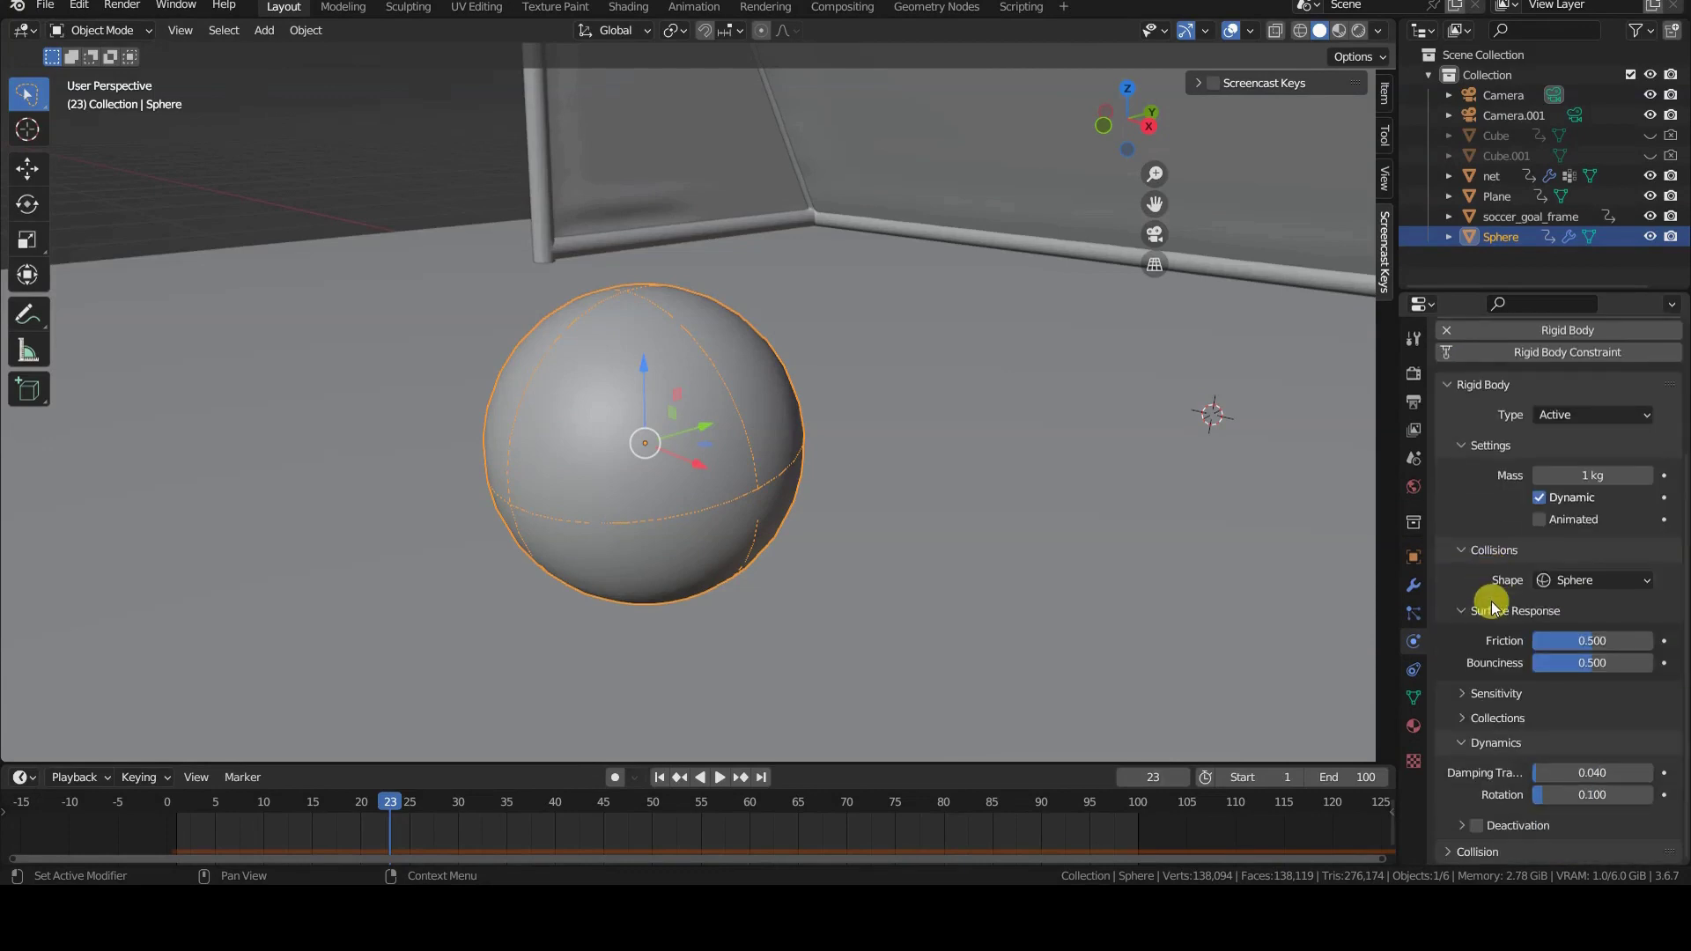
pyautogui.scroll(-4, 993, 378)
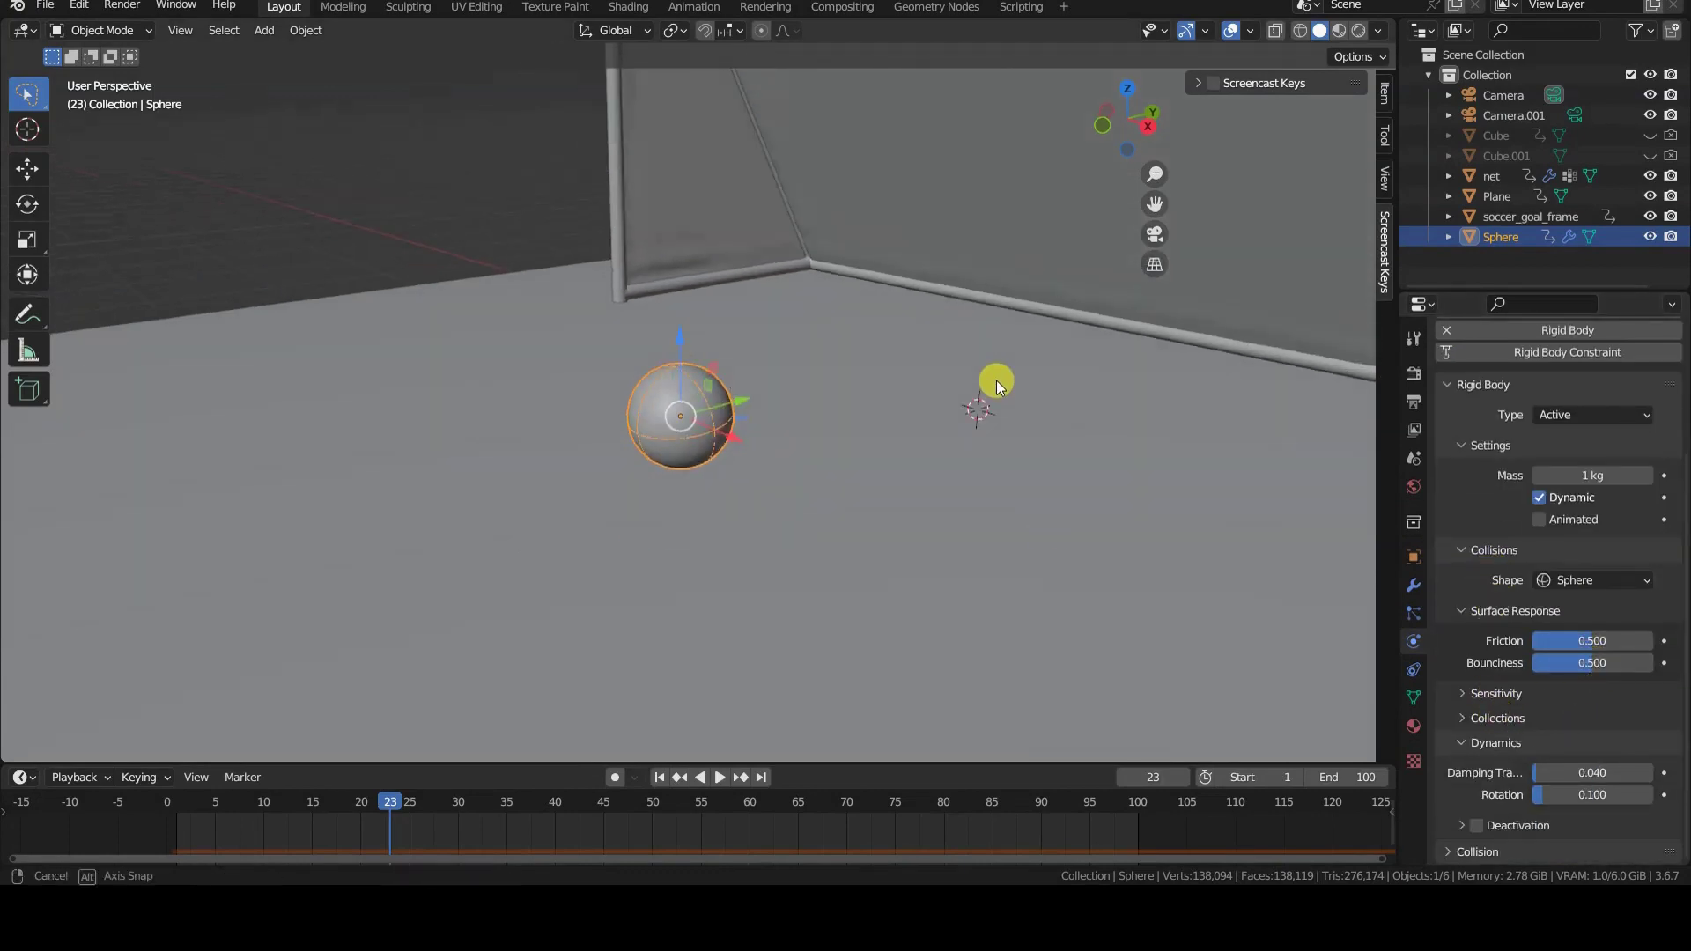
pyautogui.moveTo(992, 378); pyautogui.dragTo(774, 362, button='middle')
# Select the net and expand its Cloth physics settings.
pyautogui.click(819, 449)
pyautogui.scroll(4, 1145, 440)
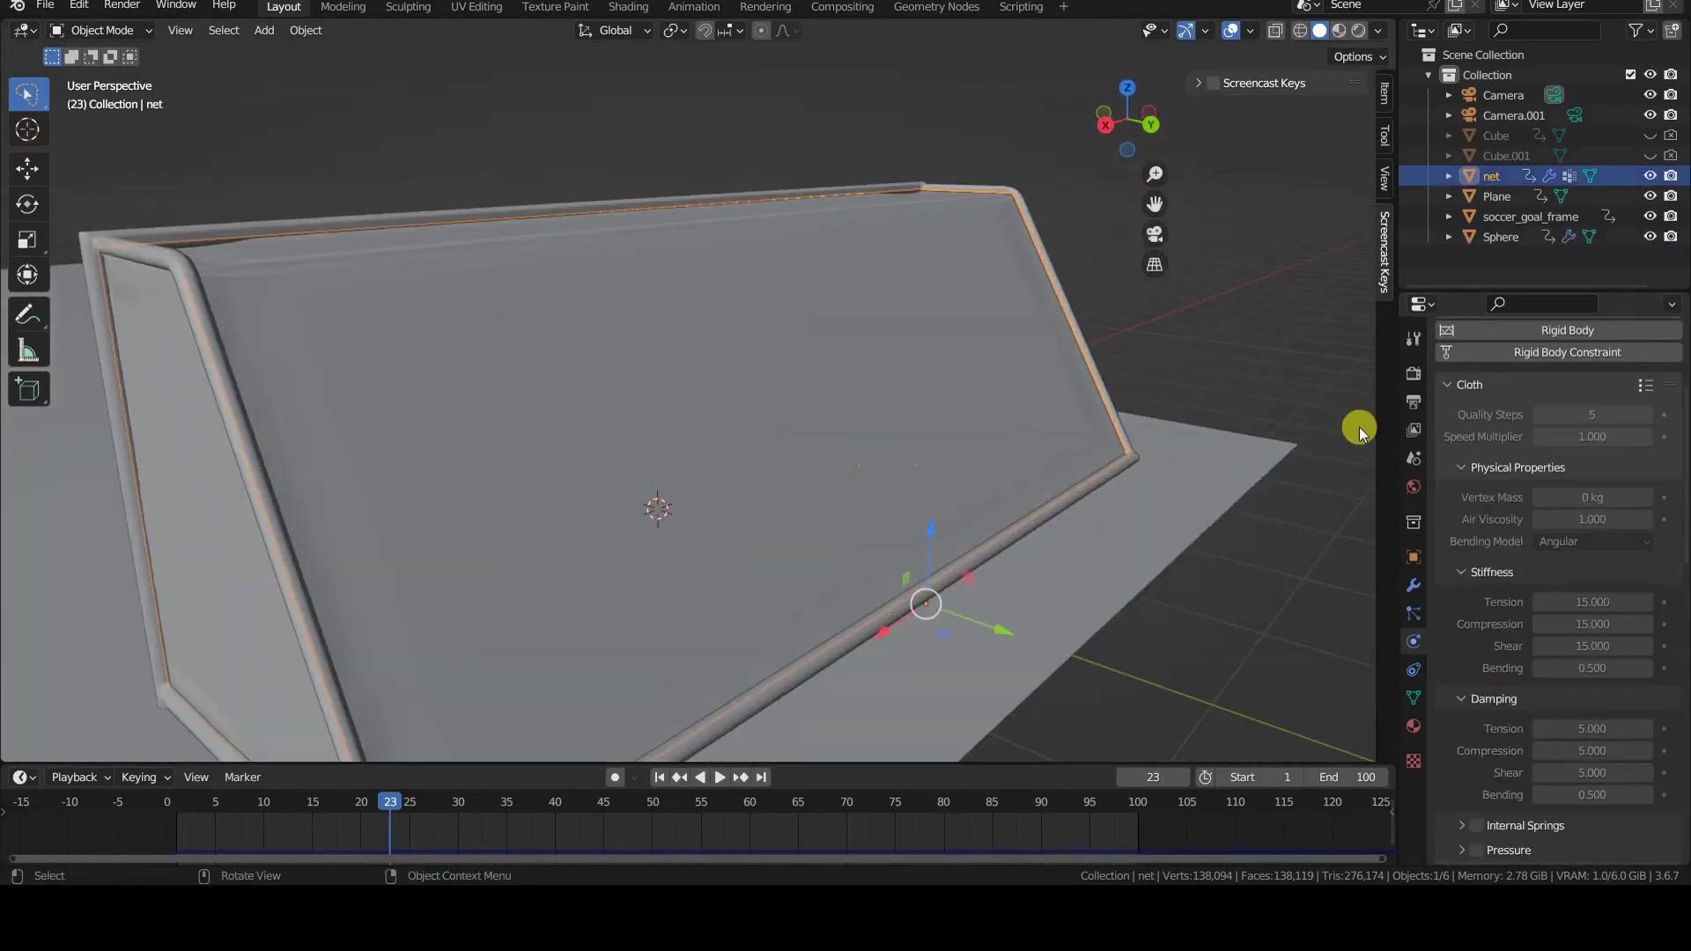
pyautogui.click(1413, 646)
pyautogui.click(1462, 556)
pyautogui.scroll(-5, 1541, 528)
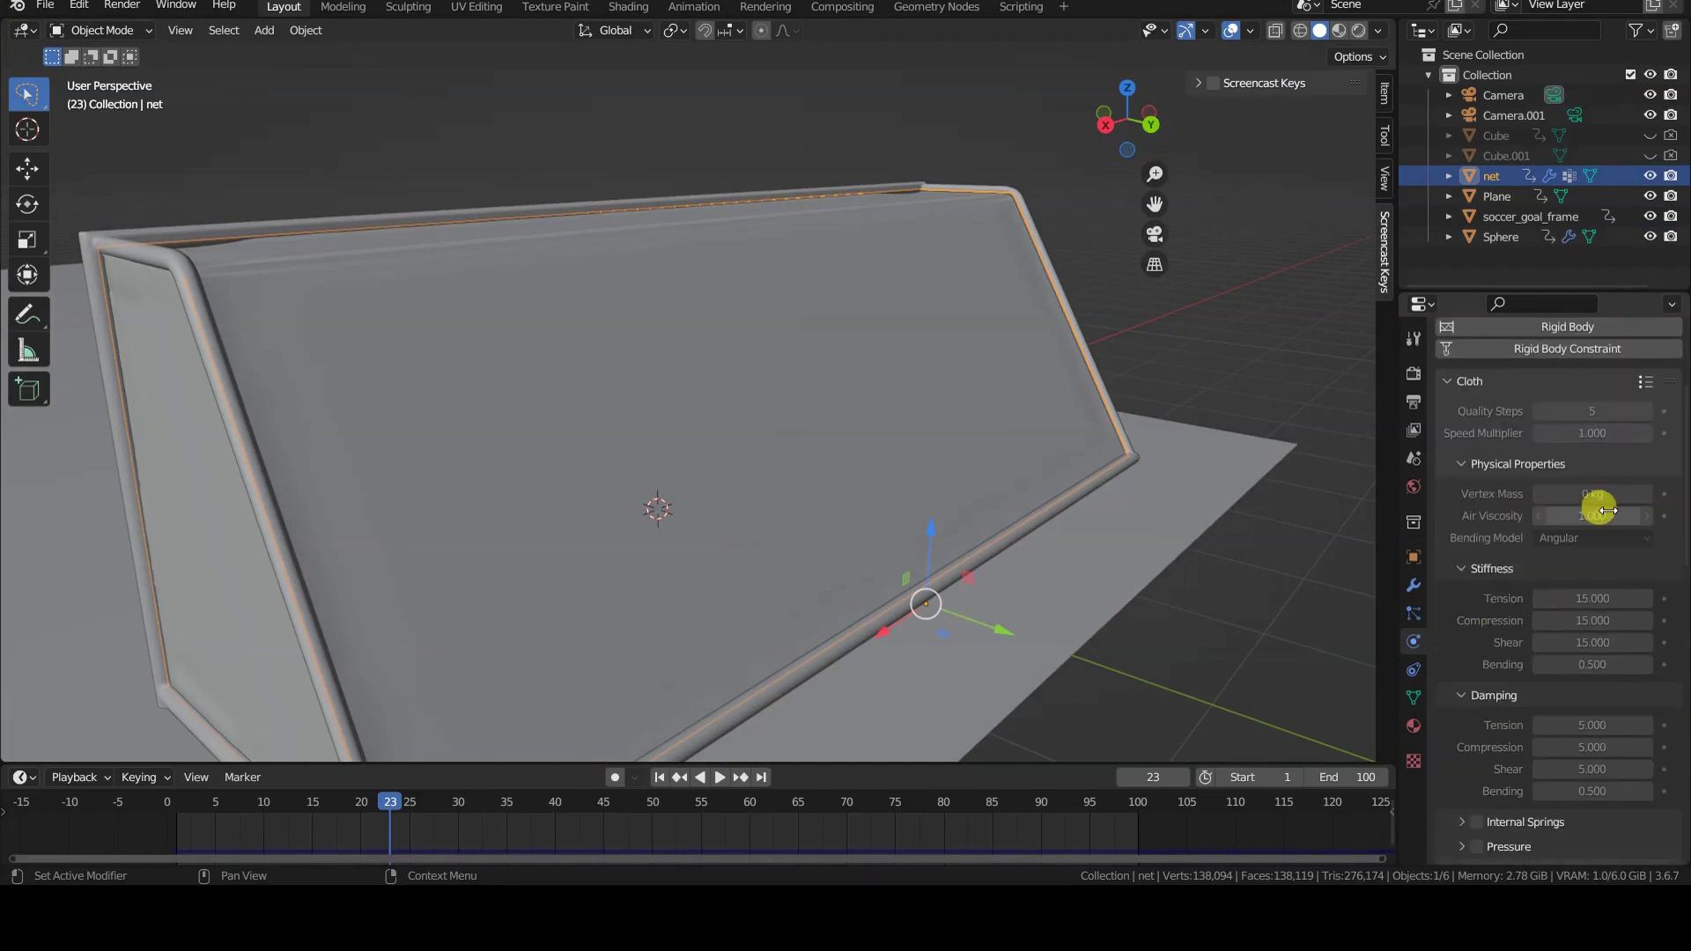
pyautogui.scroll(-1, 1638, 815)
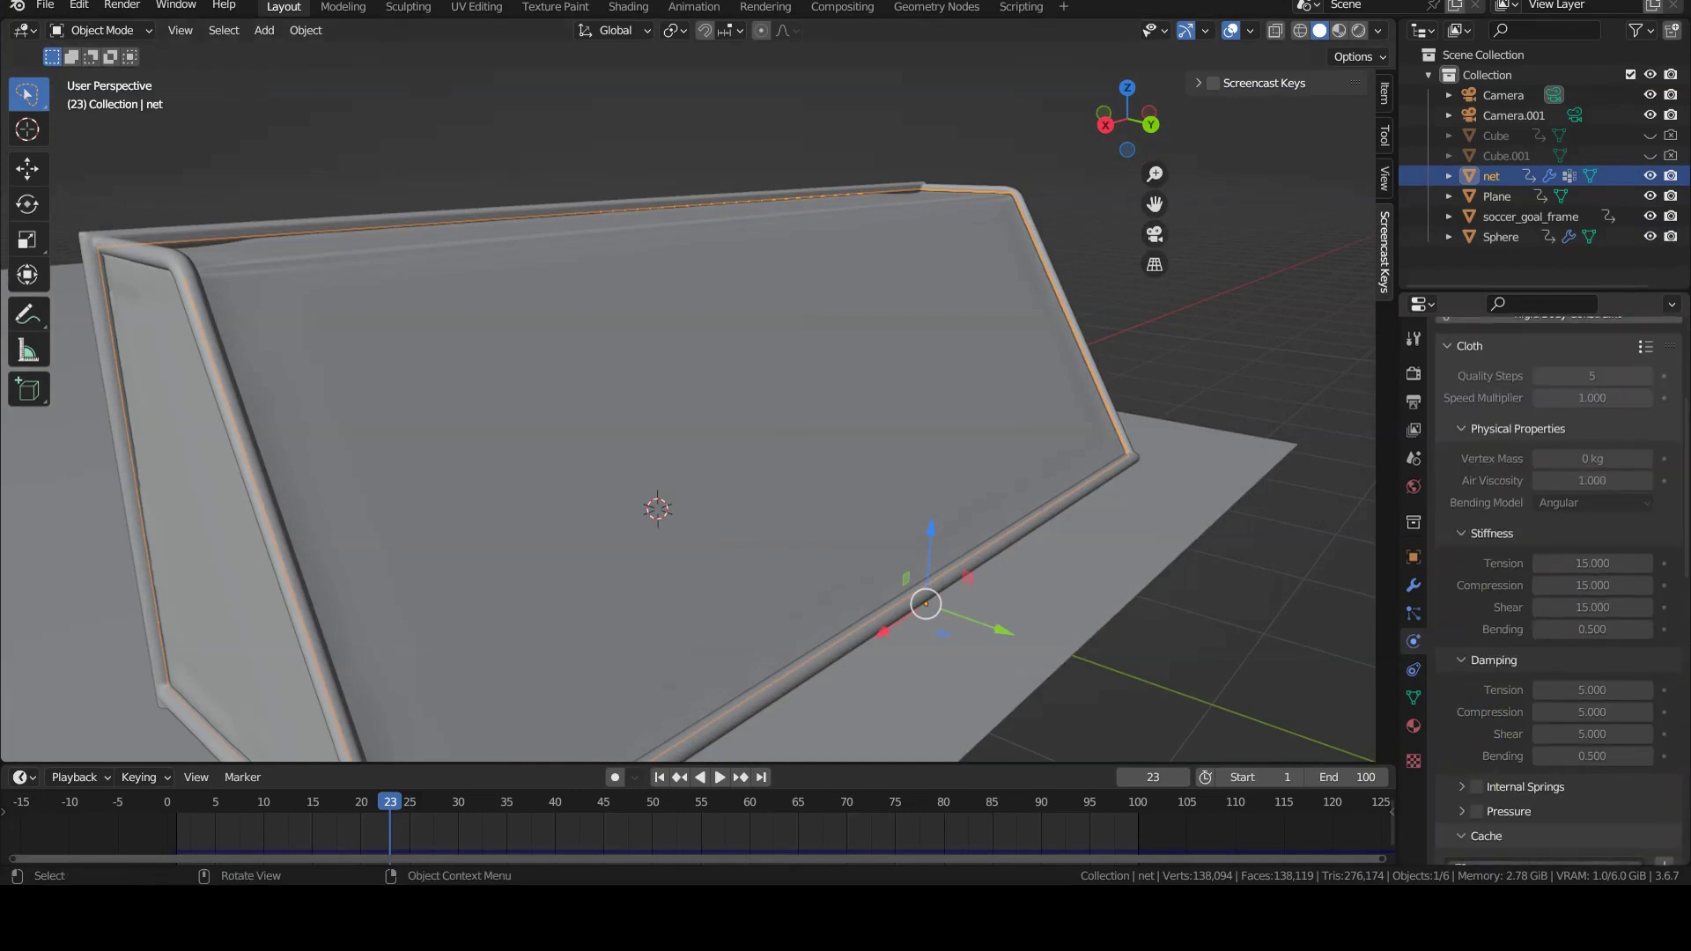
# Hide soccer_goal_frame, then put the net into Edit Mode.
pyautogui.click(509, 205)
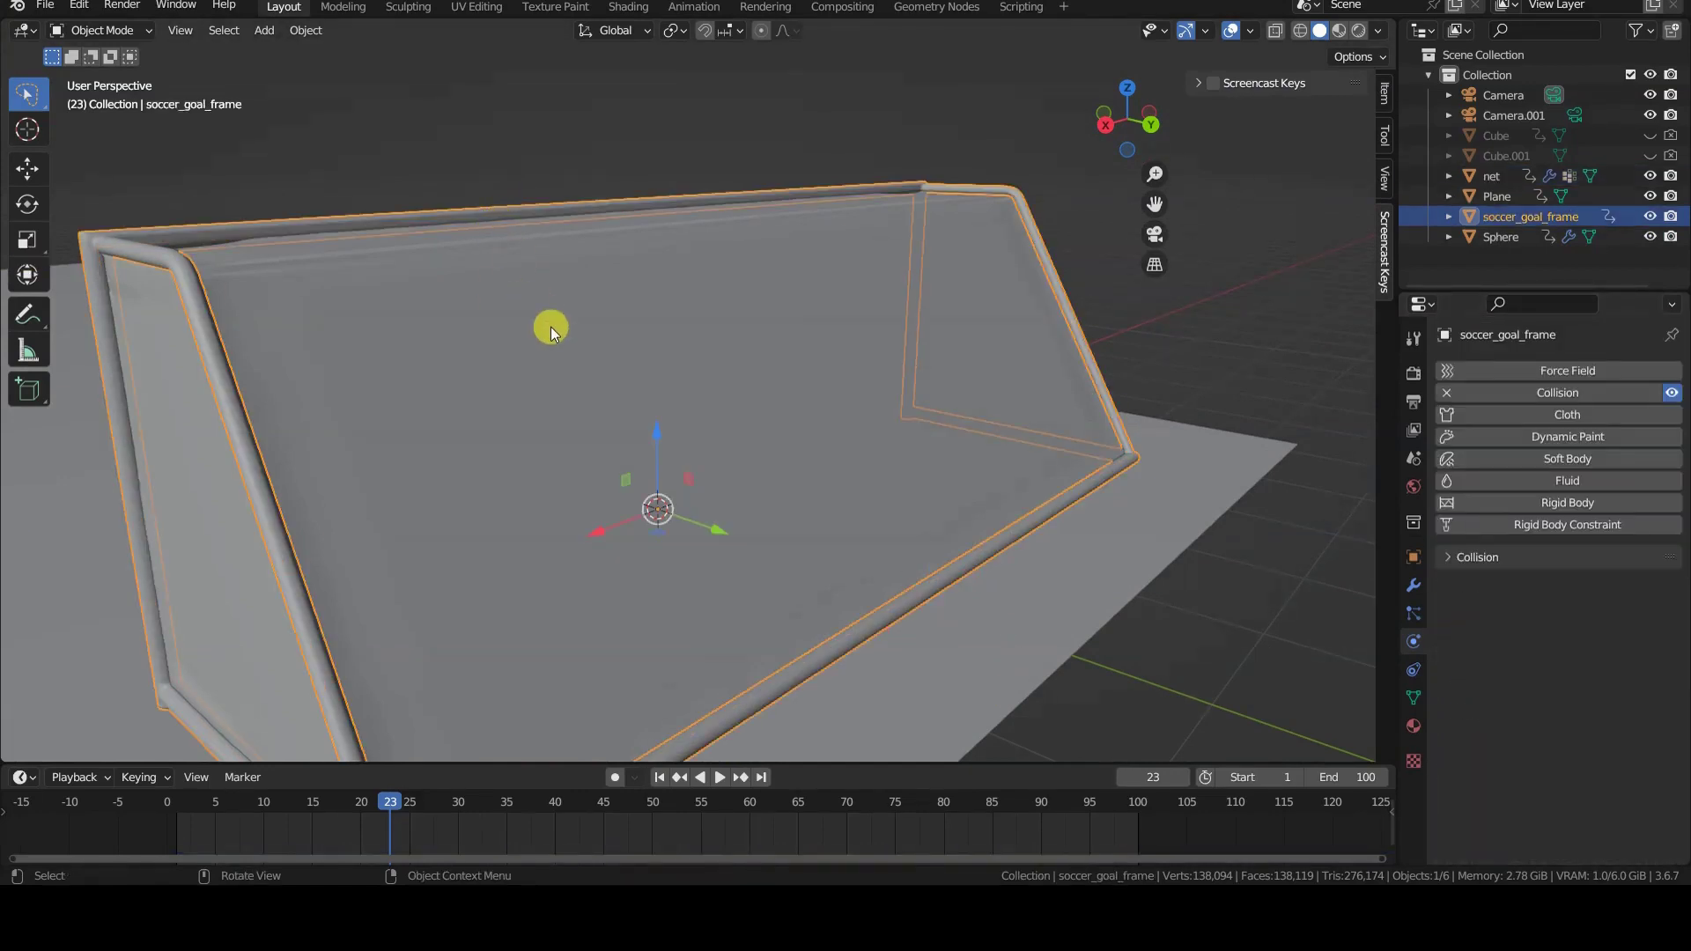
pyautogui.press('h')
pyautogui.click(580, 436)
pyautogui.press('Tab')
pyautogui.moveTo(472, 302)
pyautogui.mouseDown(button='middle')
pyautogui.moveTo(483, 347)
pyautogui.moveTo(593, 303)
pyautogui.moveTo(584, 362)
pyautogui.moveTo(649, 343)
pyautogui.moveTo(840, 349)
pyautogui.moveTo(778, 389)
pyautogui.moveTo(626, 404)
pyautogui.mouseUp(button='middle')
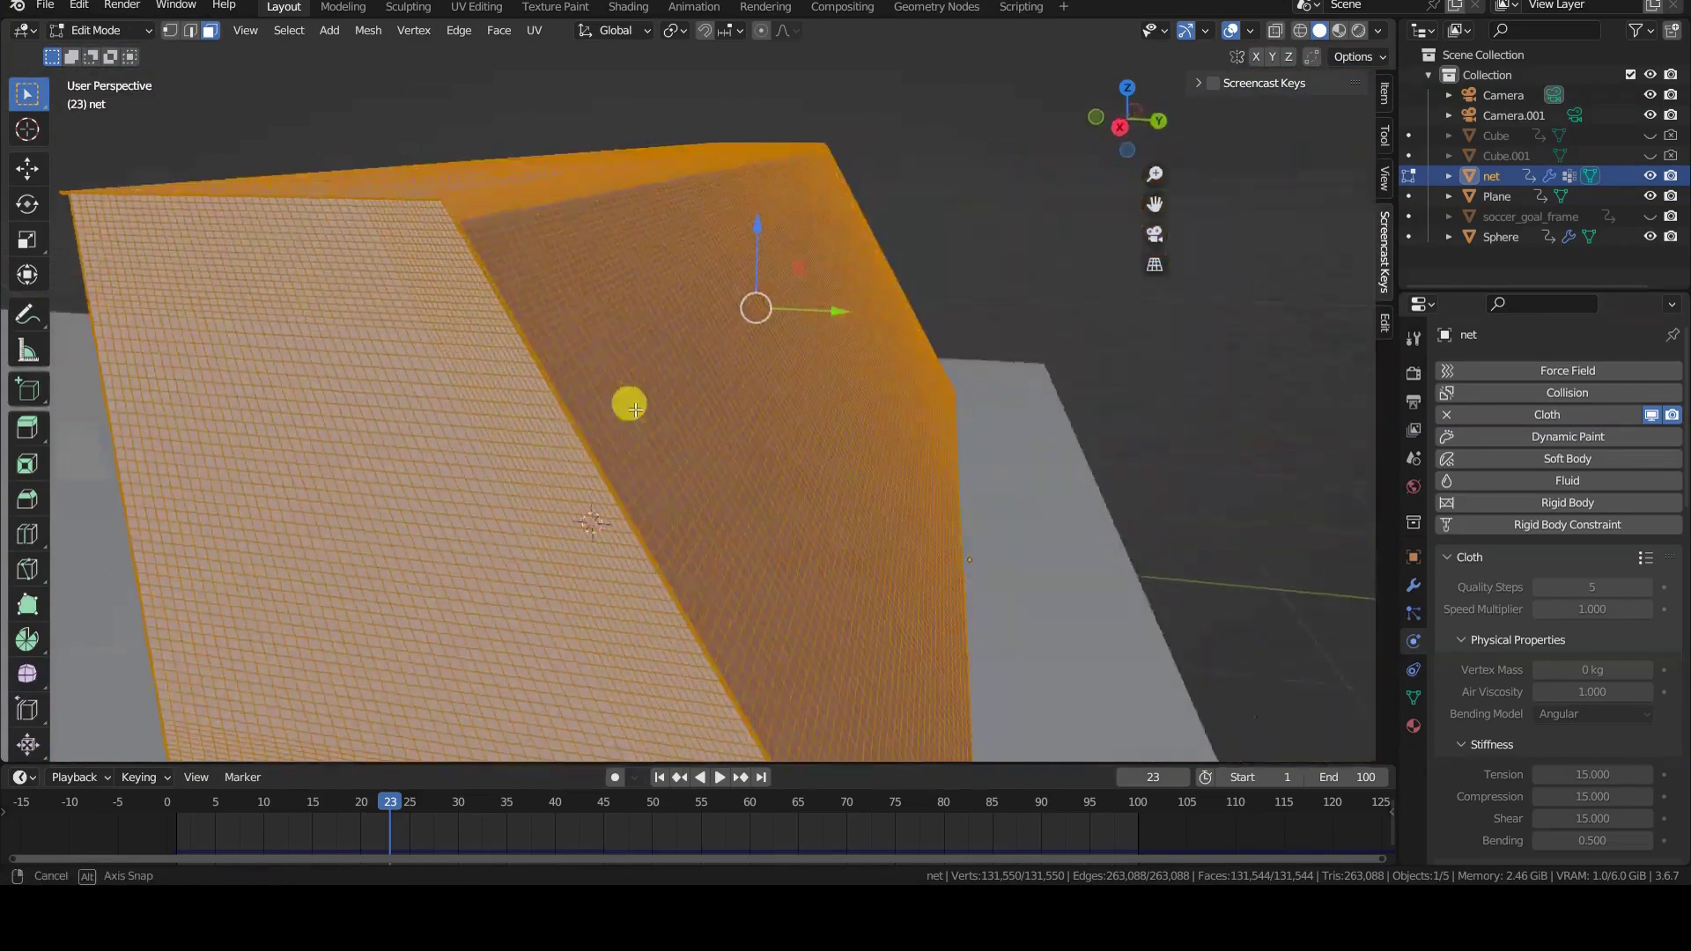
# Return the net to Object Mode and switch the viewport to Rendered shading.
pyautogui.scroll(5, 626, 408)
pyautogui.press('Tab')
pyautogui.press('z')
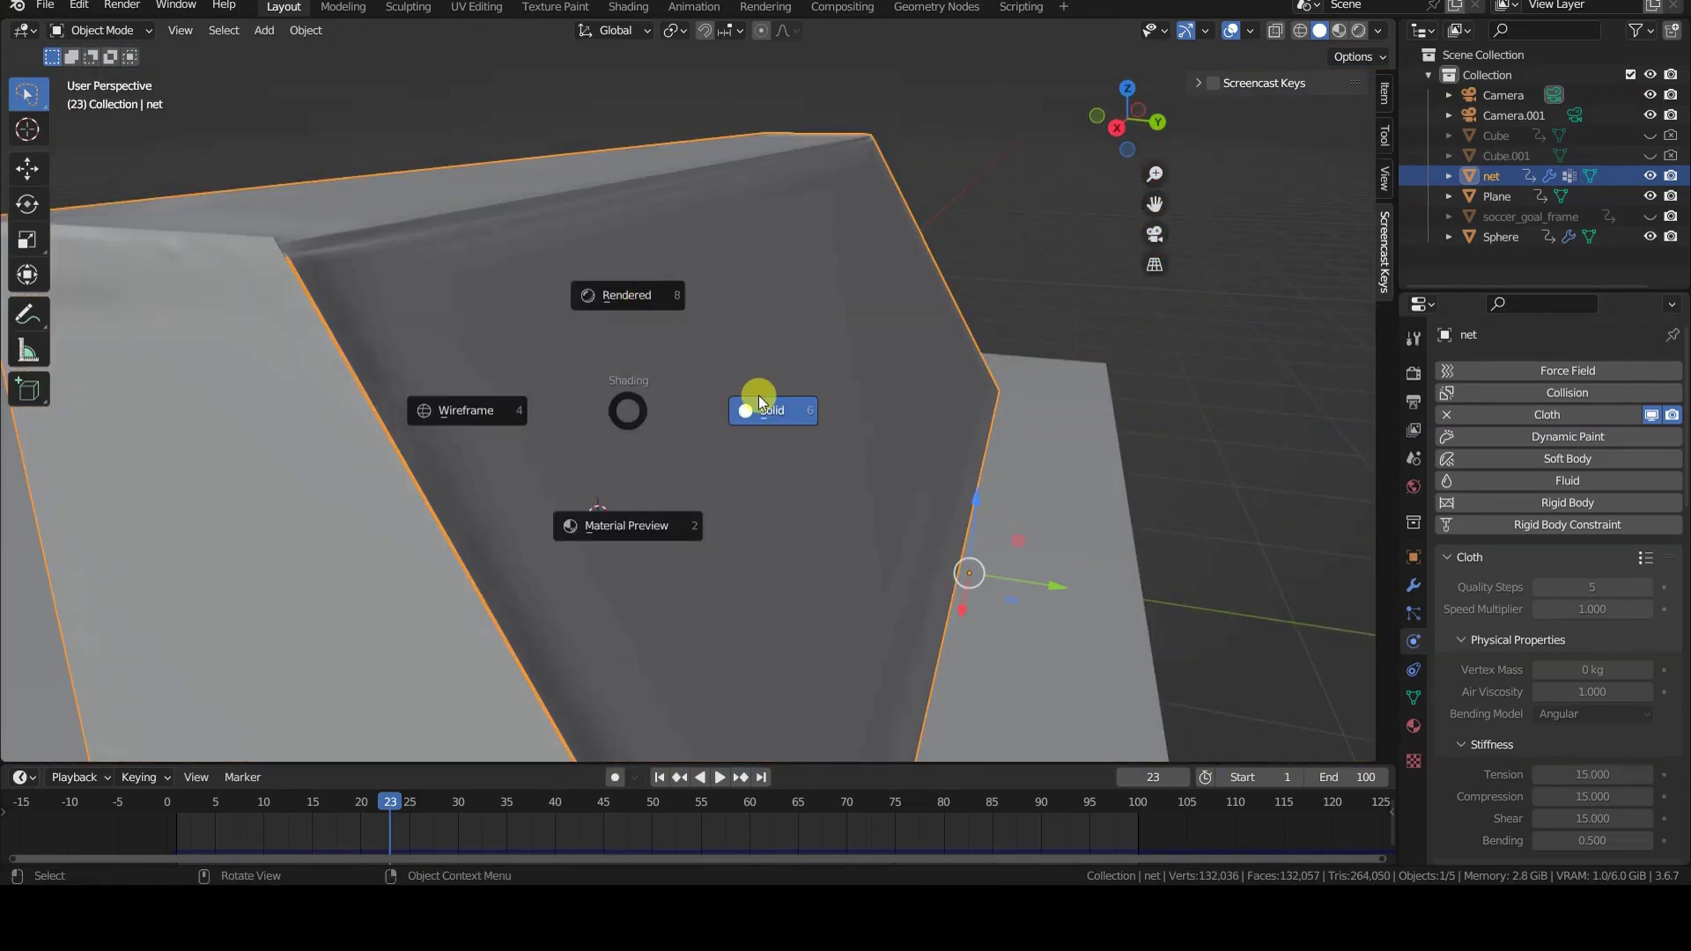
pyautogui.press('8')
# Unhide all objects, re-hide the invisible wall Cube.001, and select the net.
pyautogui.hotkey('alt', 'h')
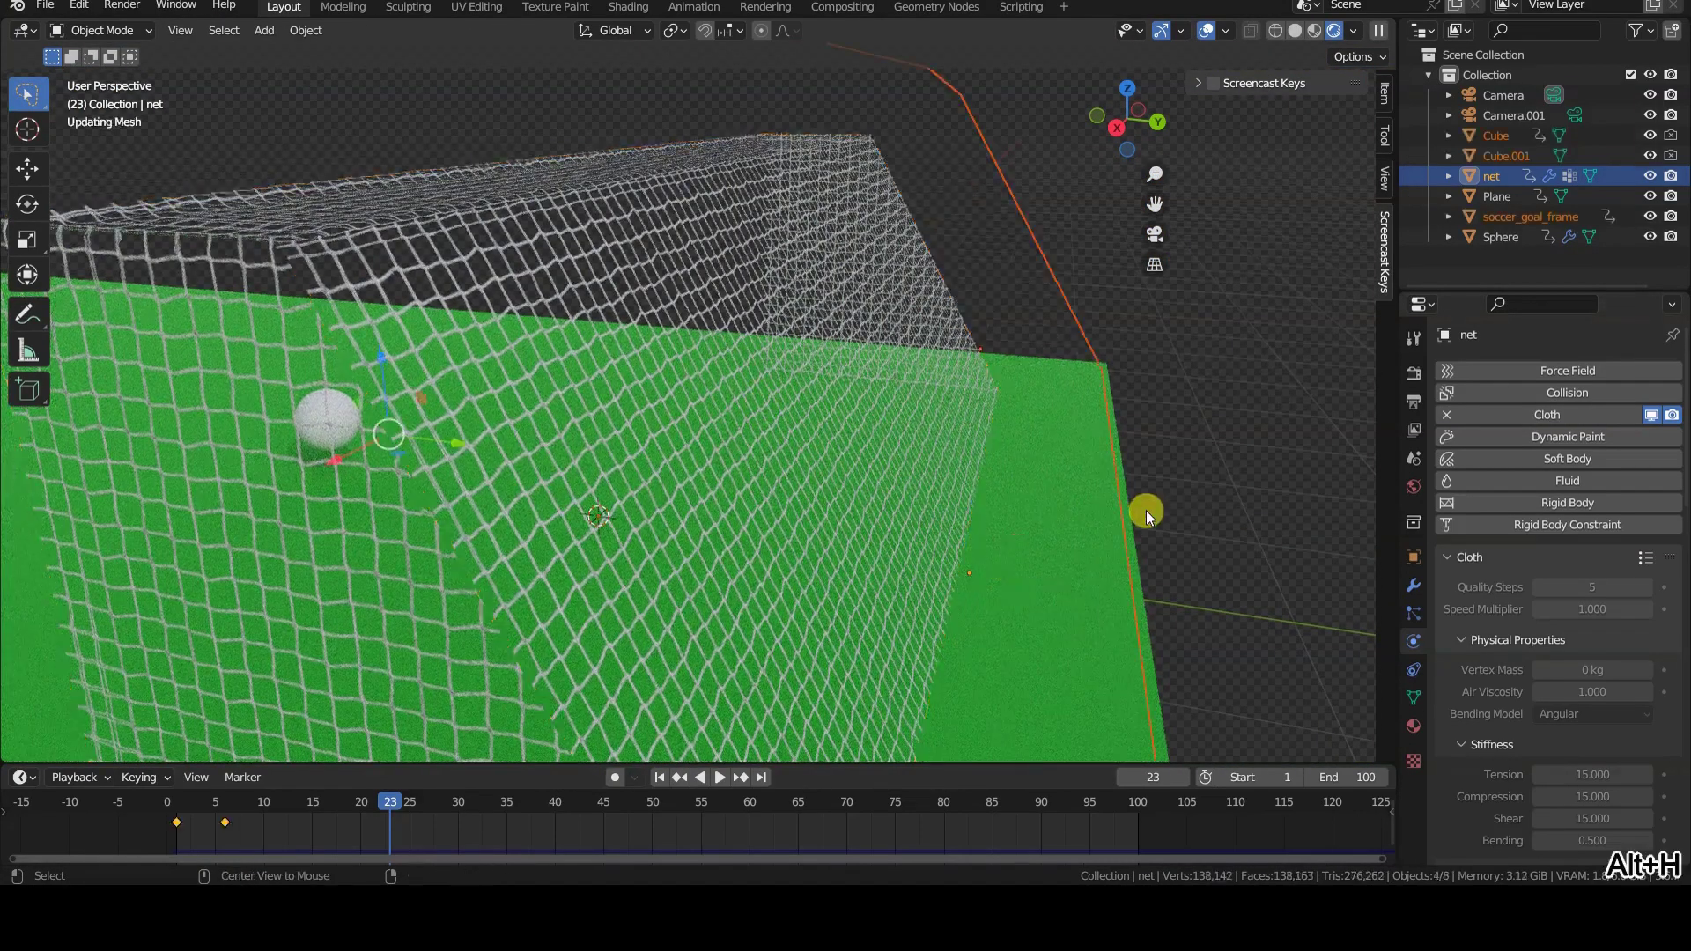
pyautogui.click(895, 476)
pyautogui.press('h')
pyautogui.moveTo(937, 526); pyautogui.dragTo(943, 472, button='middle')
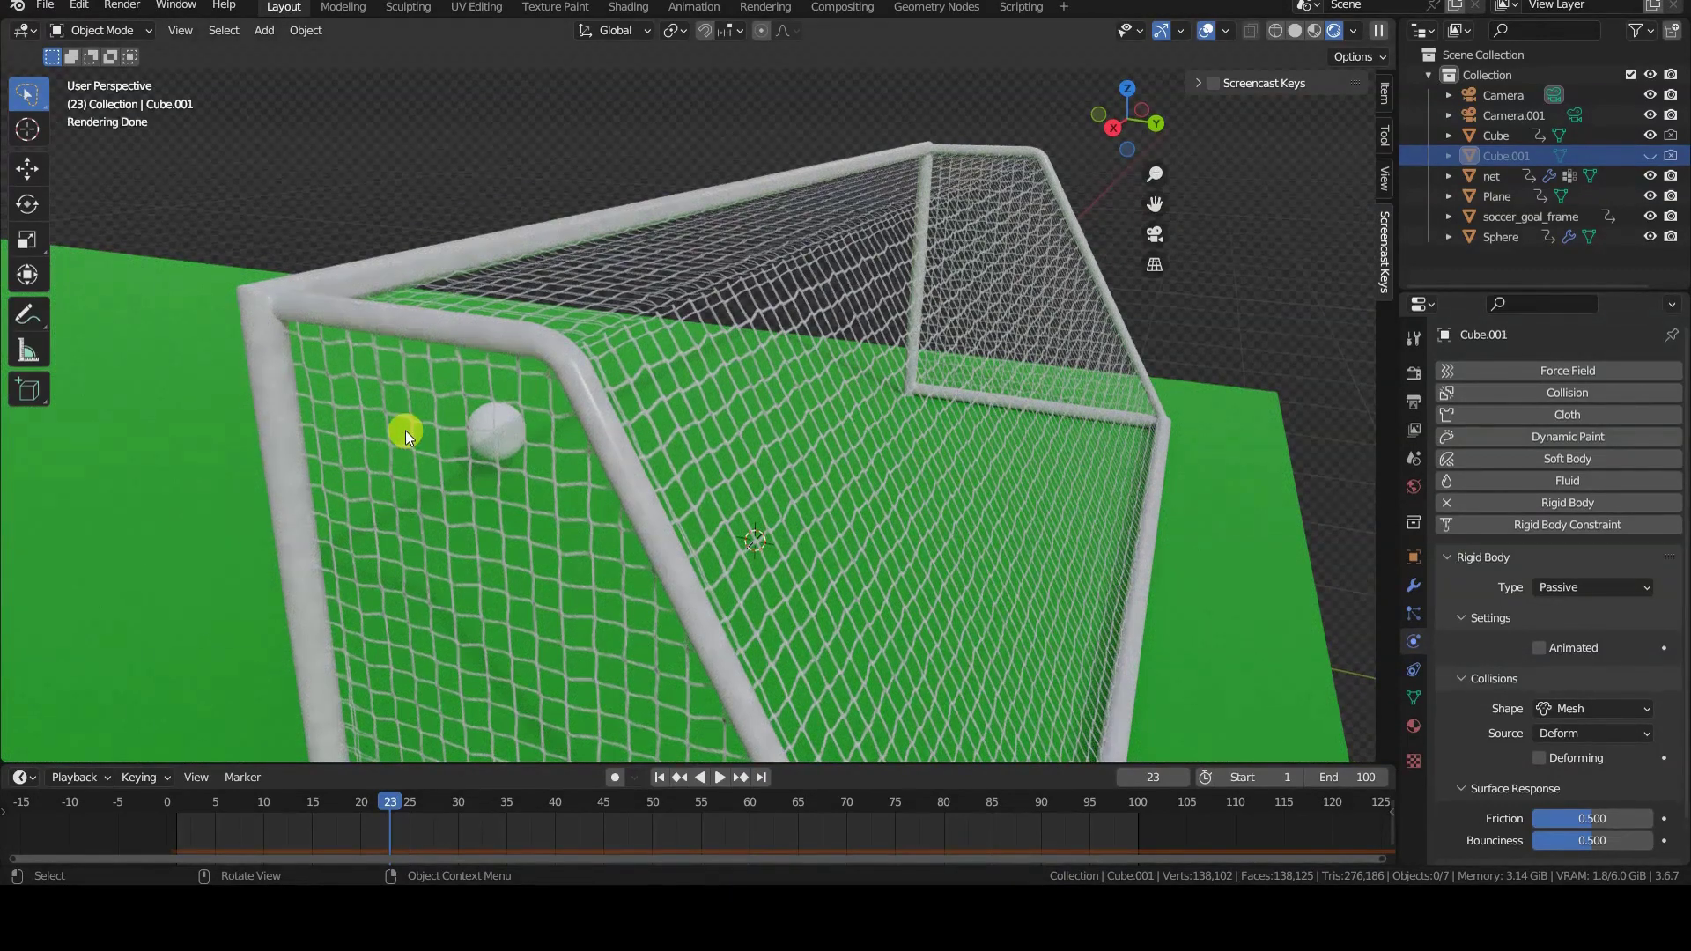
pyautogui.click(440, 294)
# Switch to Solid shading, isolate the net in local view, and deselect all its vertices in Edit Mode.
pyautogui.press('z')
pyautogui.click(585, 294)
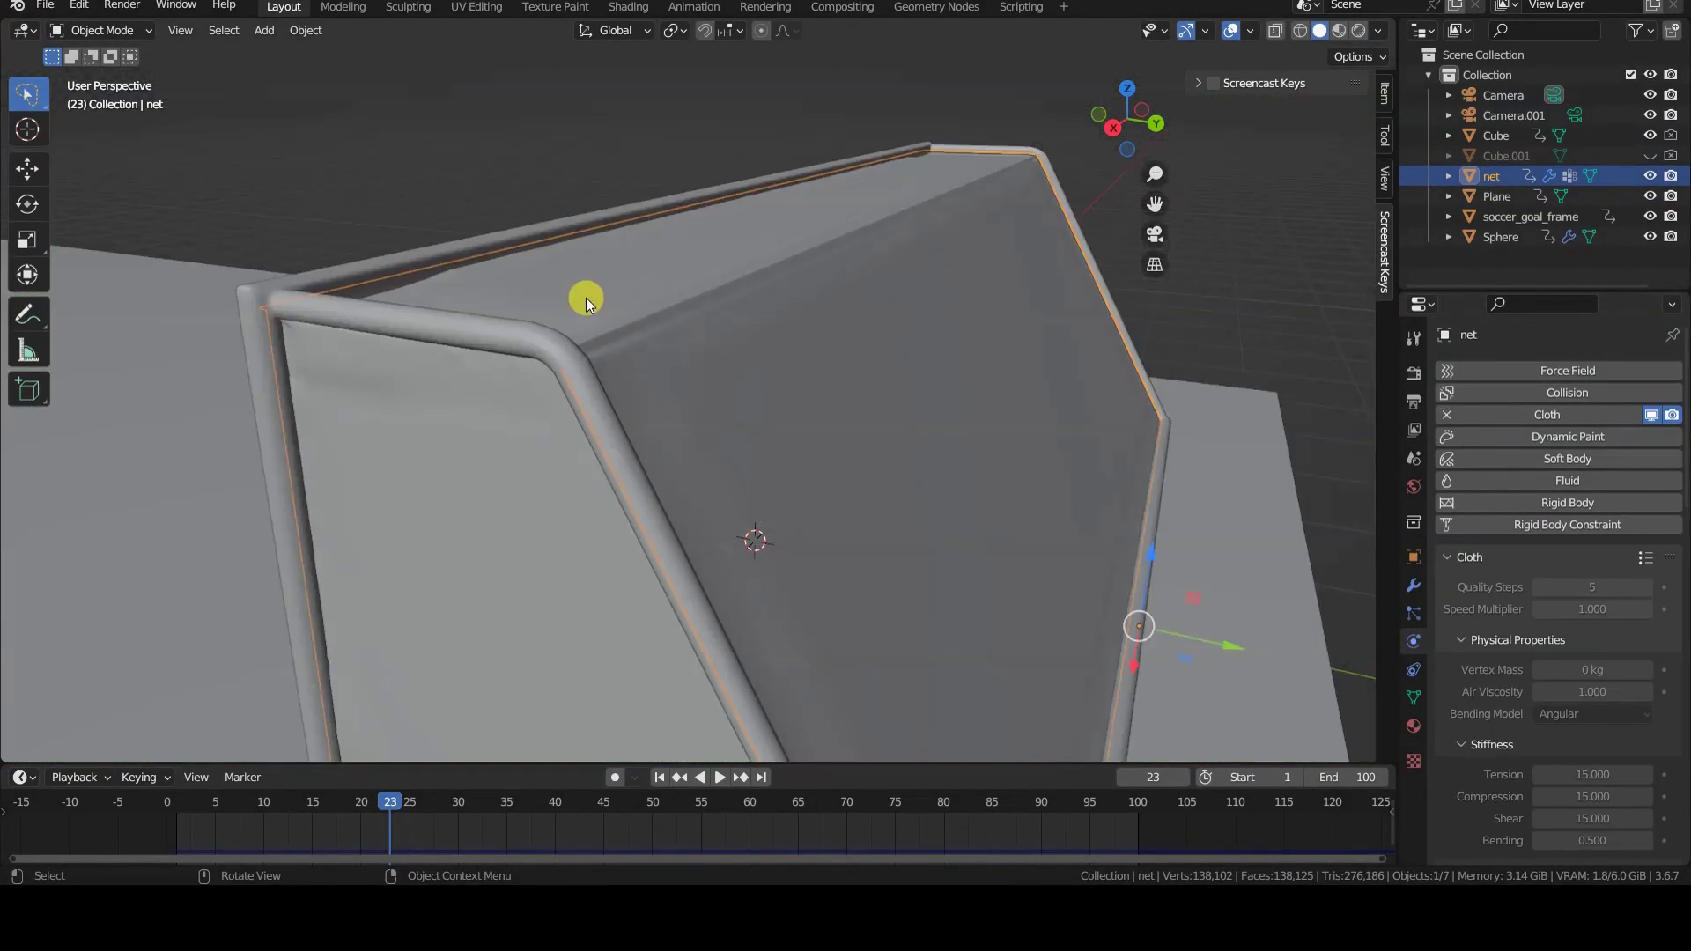
pyautogui.press('KP_Divide')
pyautogui.press('Tab')
pyautogui.hotkey('alt', 'a')
# Select the vertices assigned to the net's vertex group from the mesh data panel.
pyautogui.scroll(5, 581, 295)
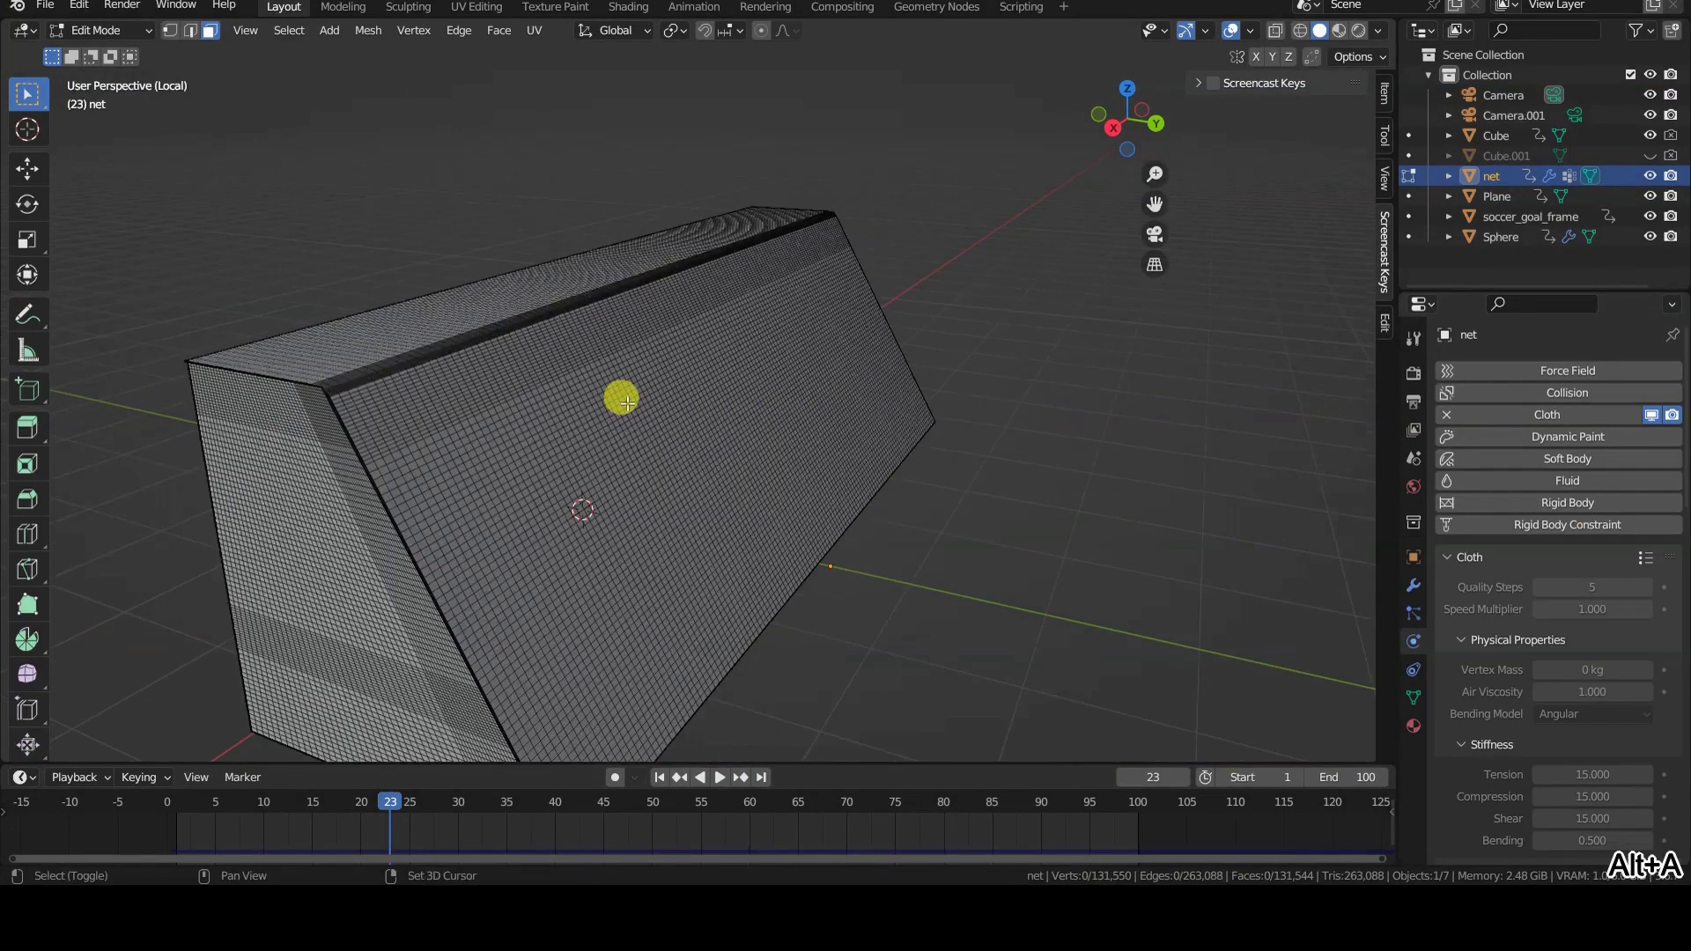
pyautogui.click(1415, 697)
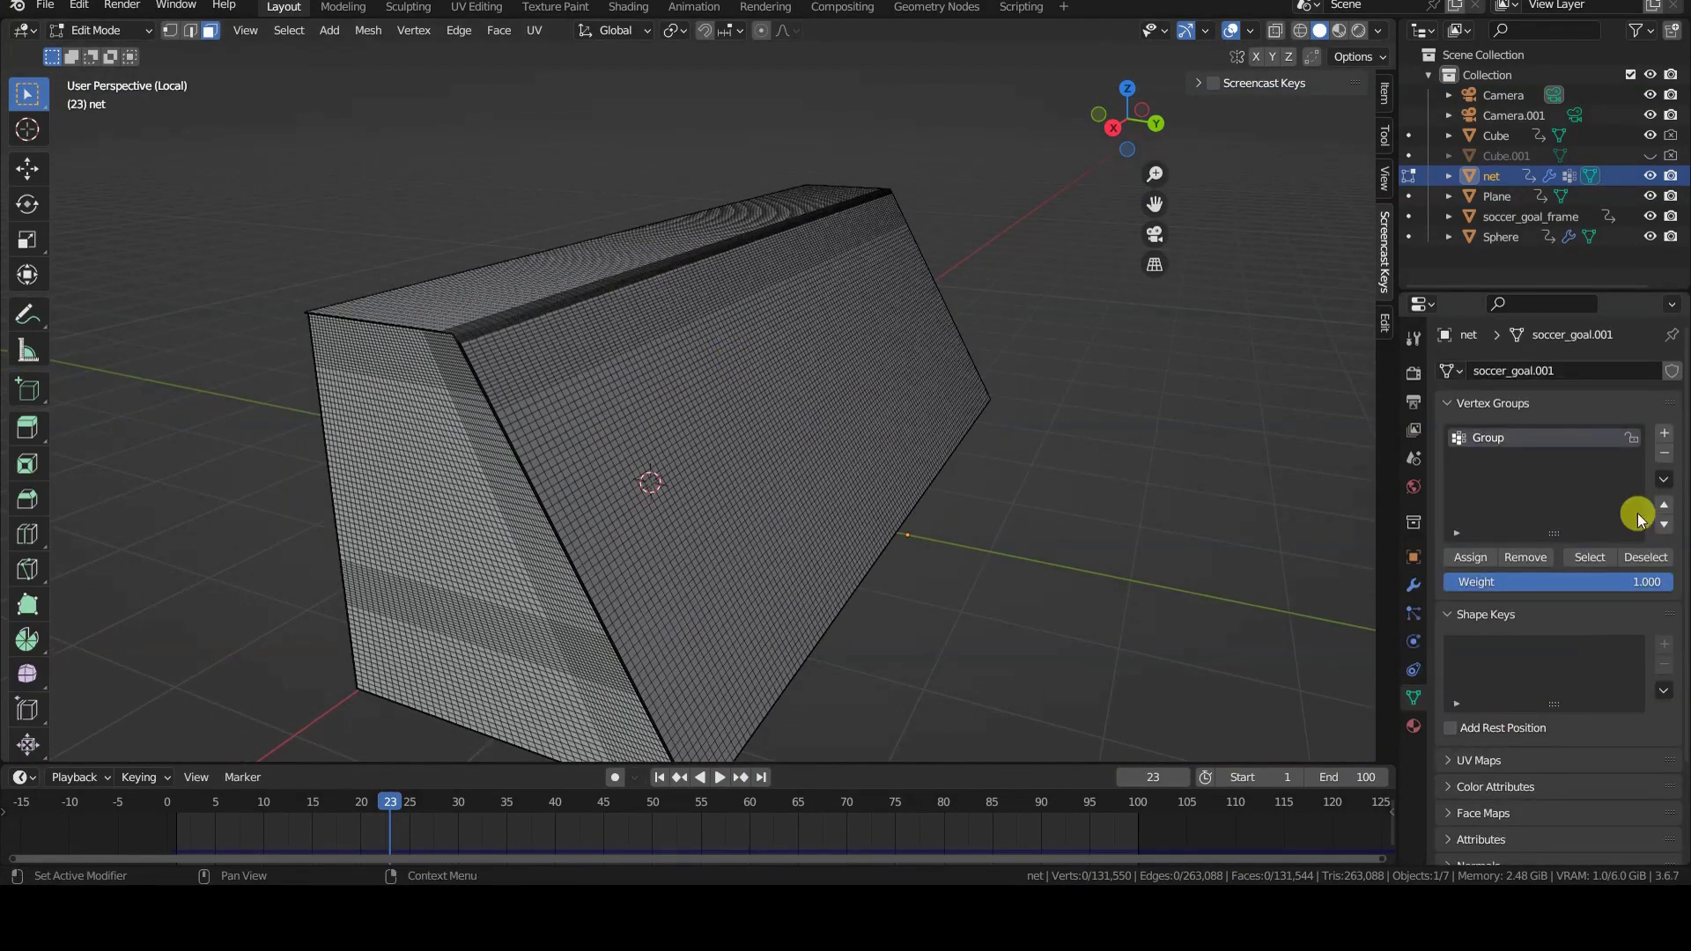
pyautogui.click(1577, 564)
pyautogui.moveTo(782, 378); pyautogui.dragTo(990, 445, button='middle')
# Set the cloth's Pin Group to the vertex group and return to Object Mode.
pyautogui.click(1414, 641)
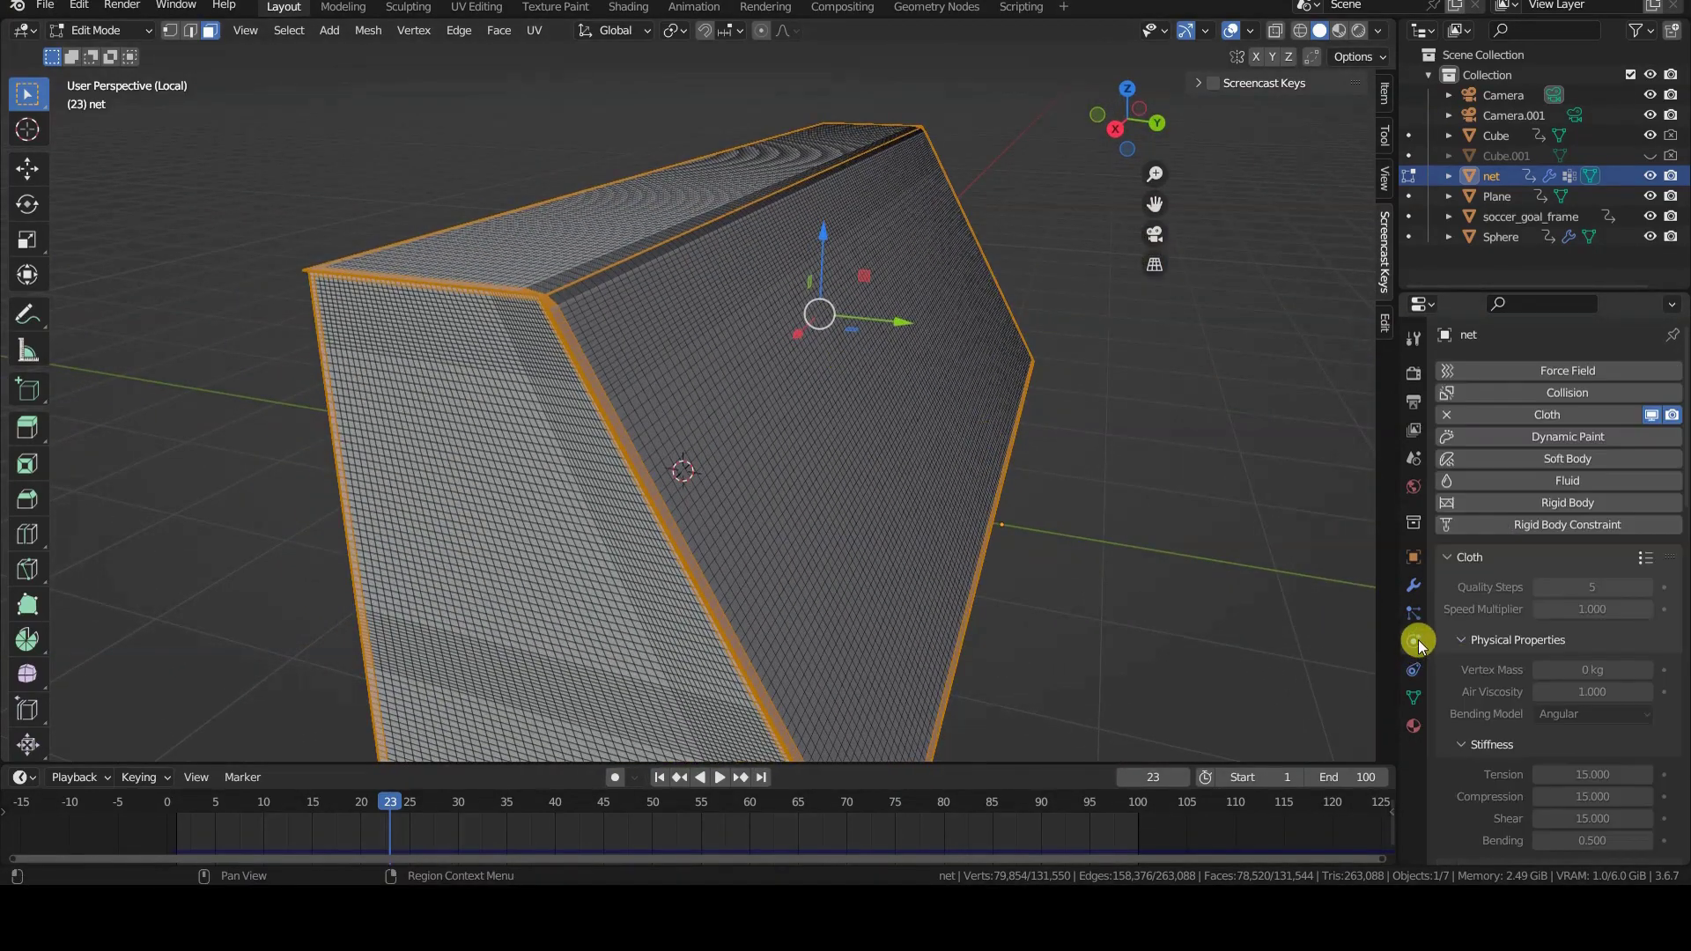
pyautogui.scroll(-12, 1483, 649)
pyautogui.scroll(-8, 1570, 652)
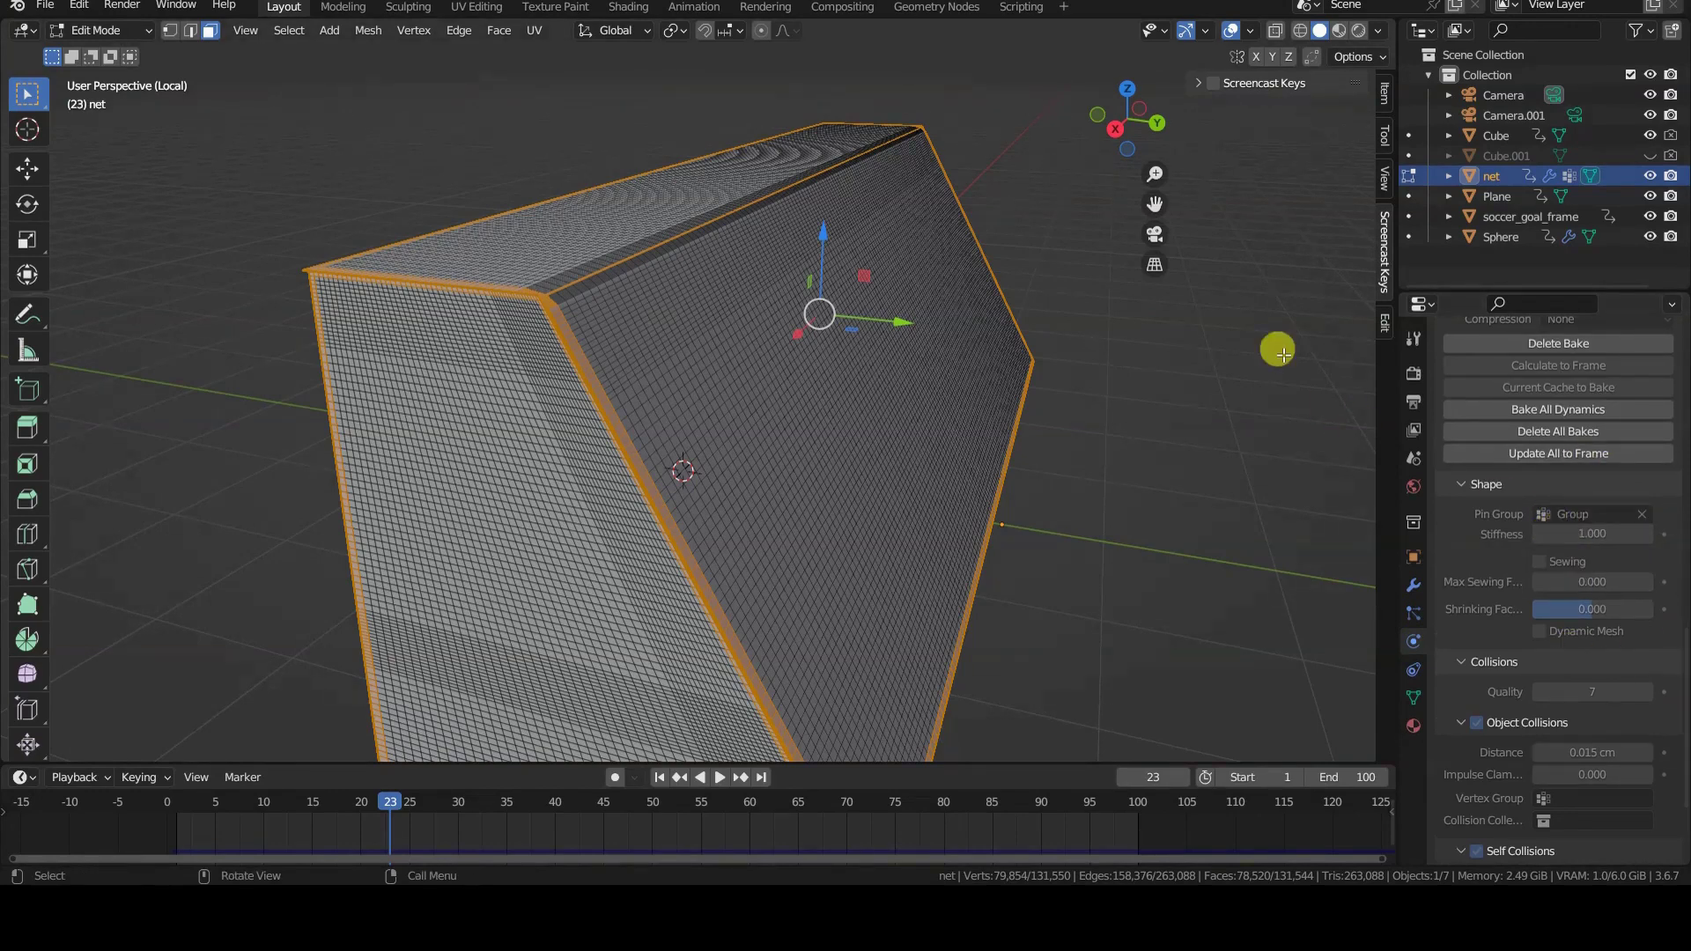
pyautogui.press('Tab')
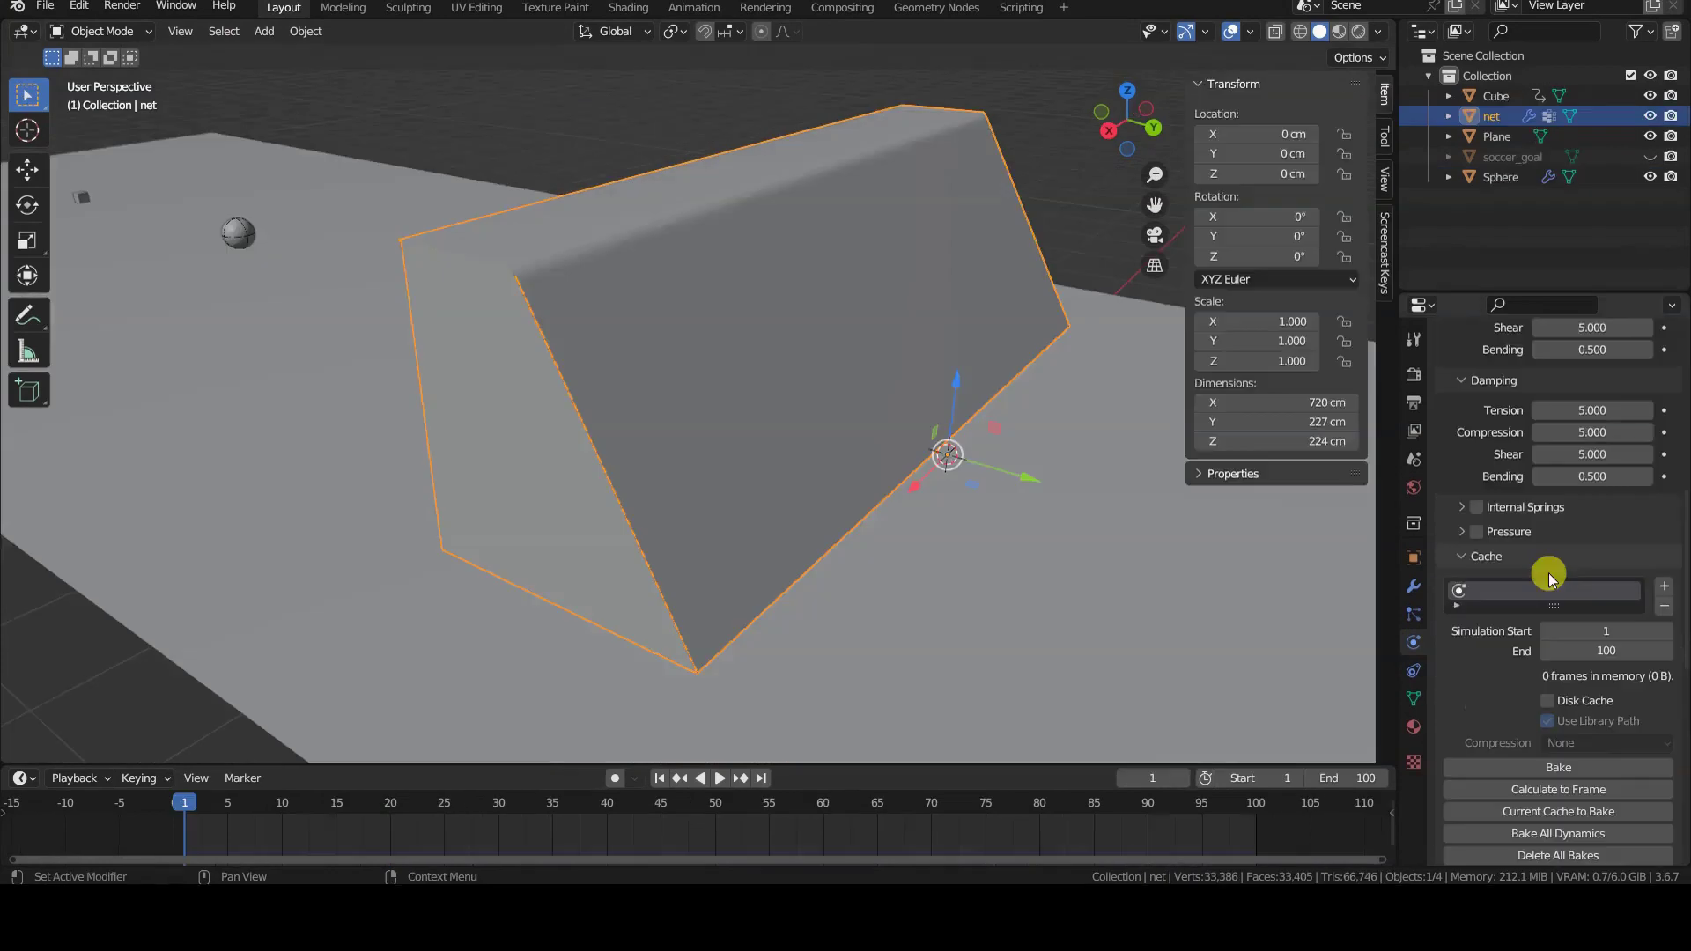
# Check the ball's rigid body settings and orbit to view the net from behind.
pyautogui.scroll(10, 1548, 570)
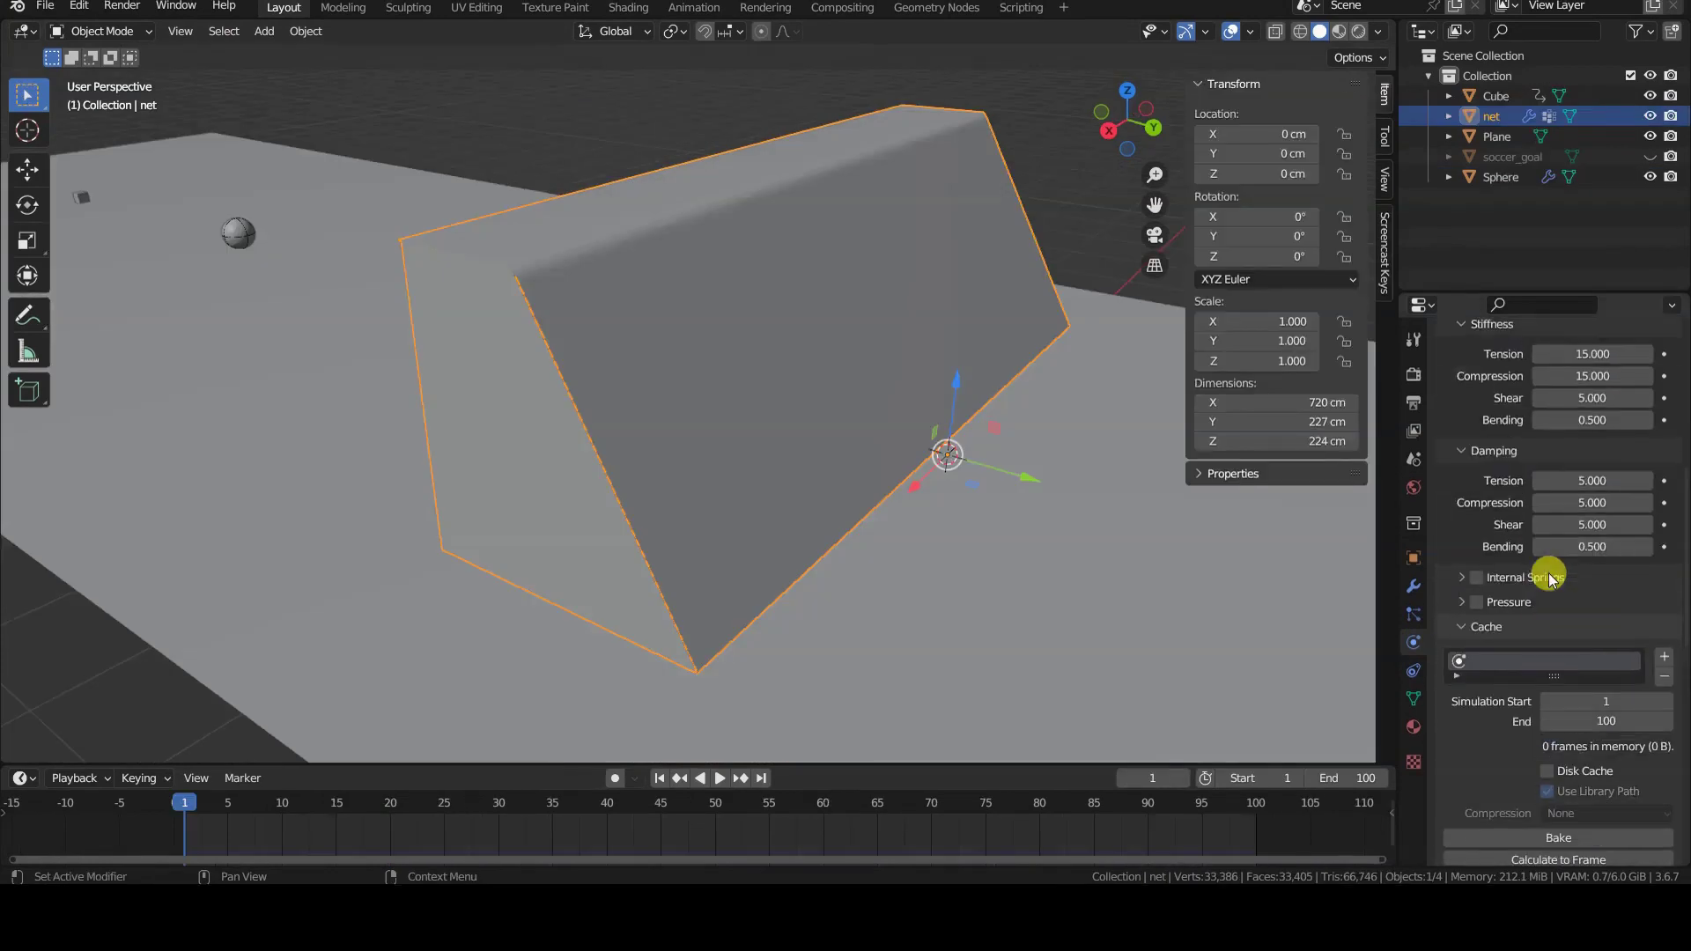
pyautogui.scroll(-5, 800, 435)
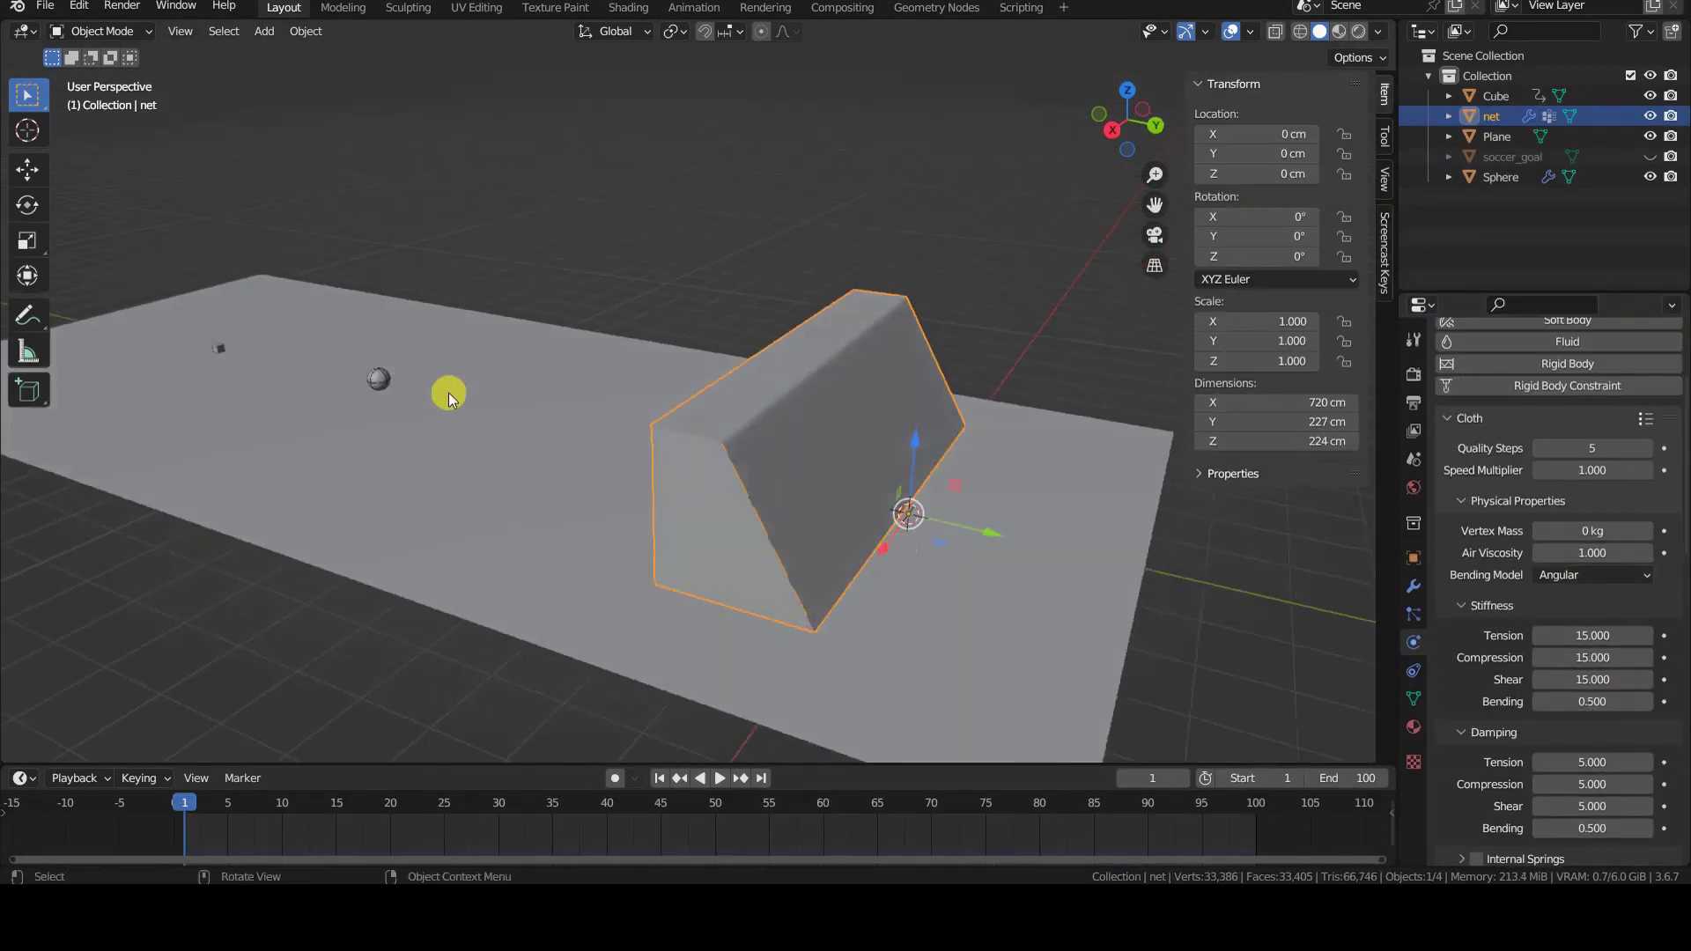
pyautogui.click(378, 379)
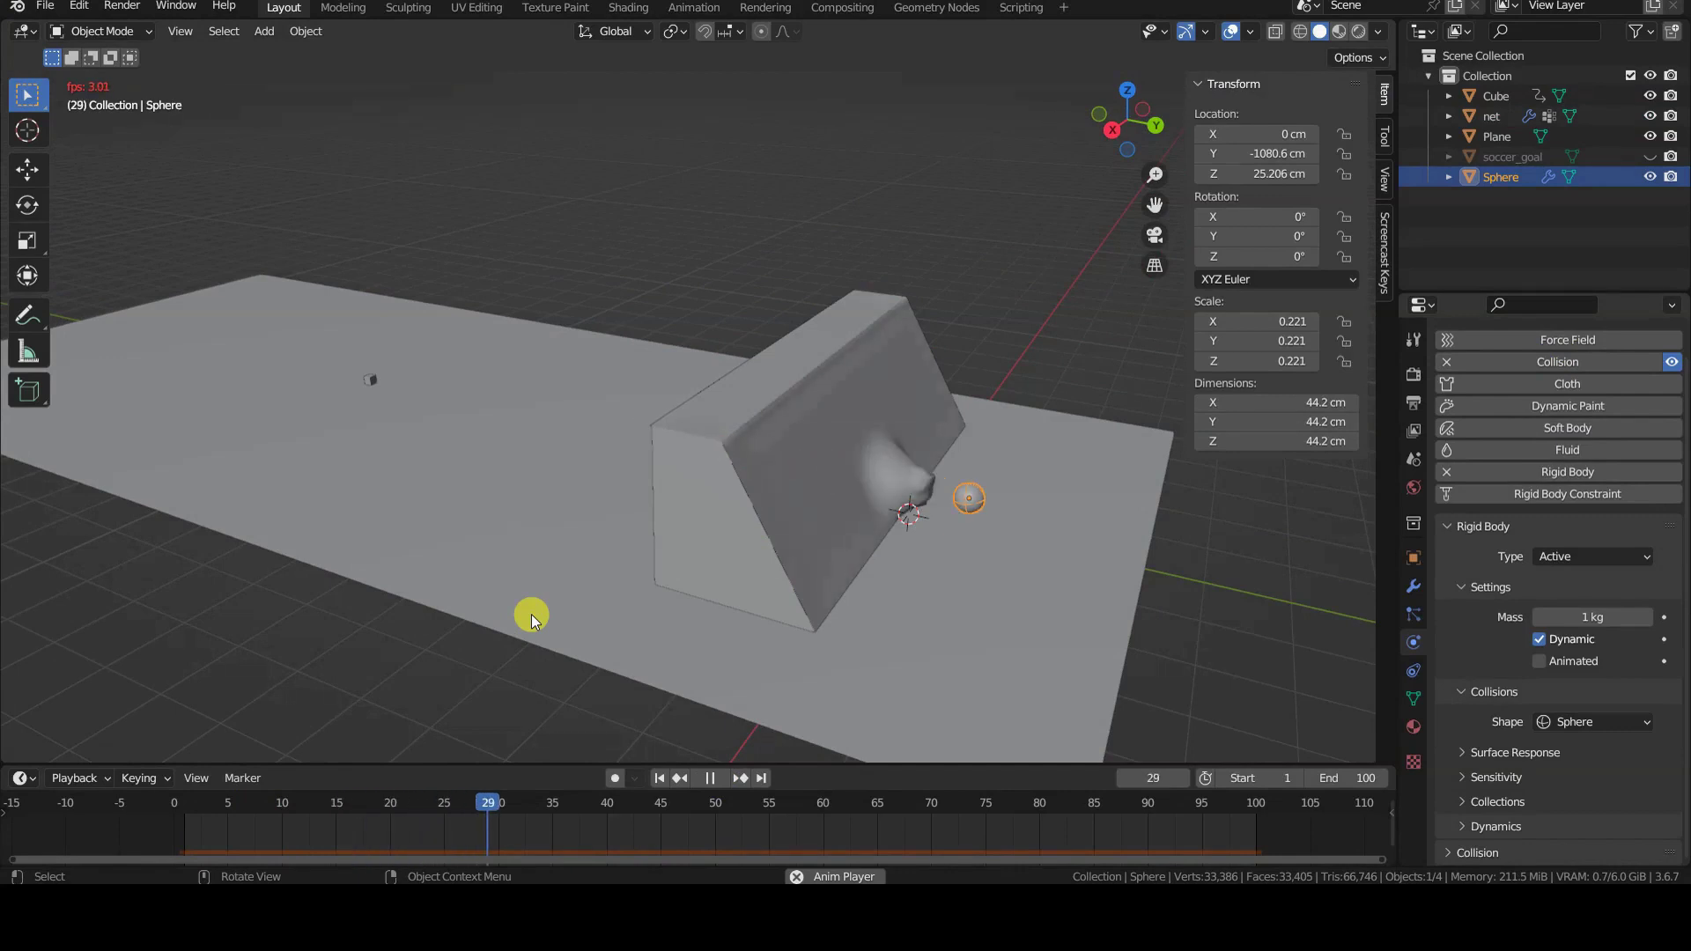
pyautogui.moveTo(871, 525); pyautogui.dragTo(838, 499, button='middle')
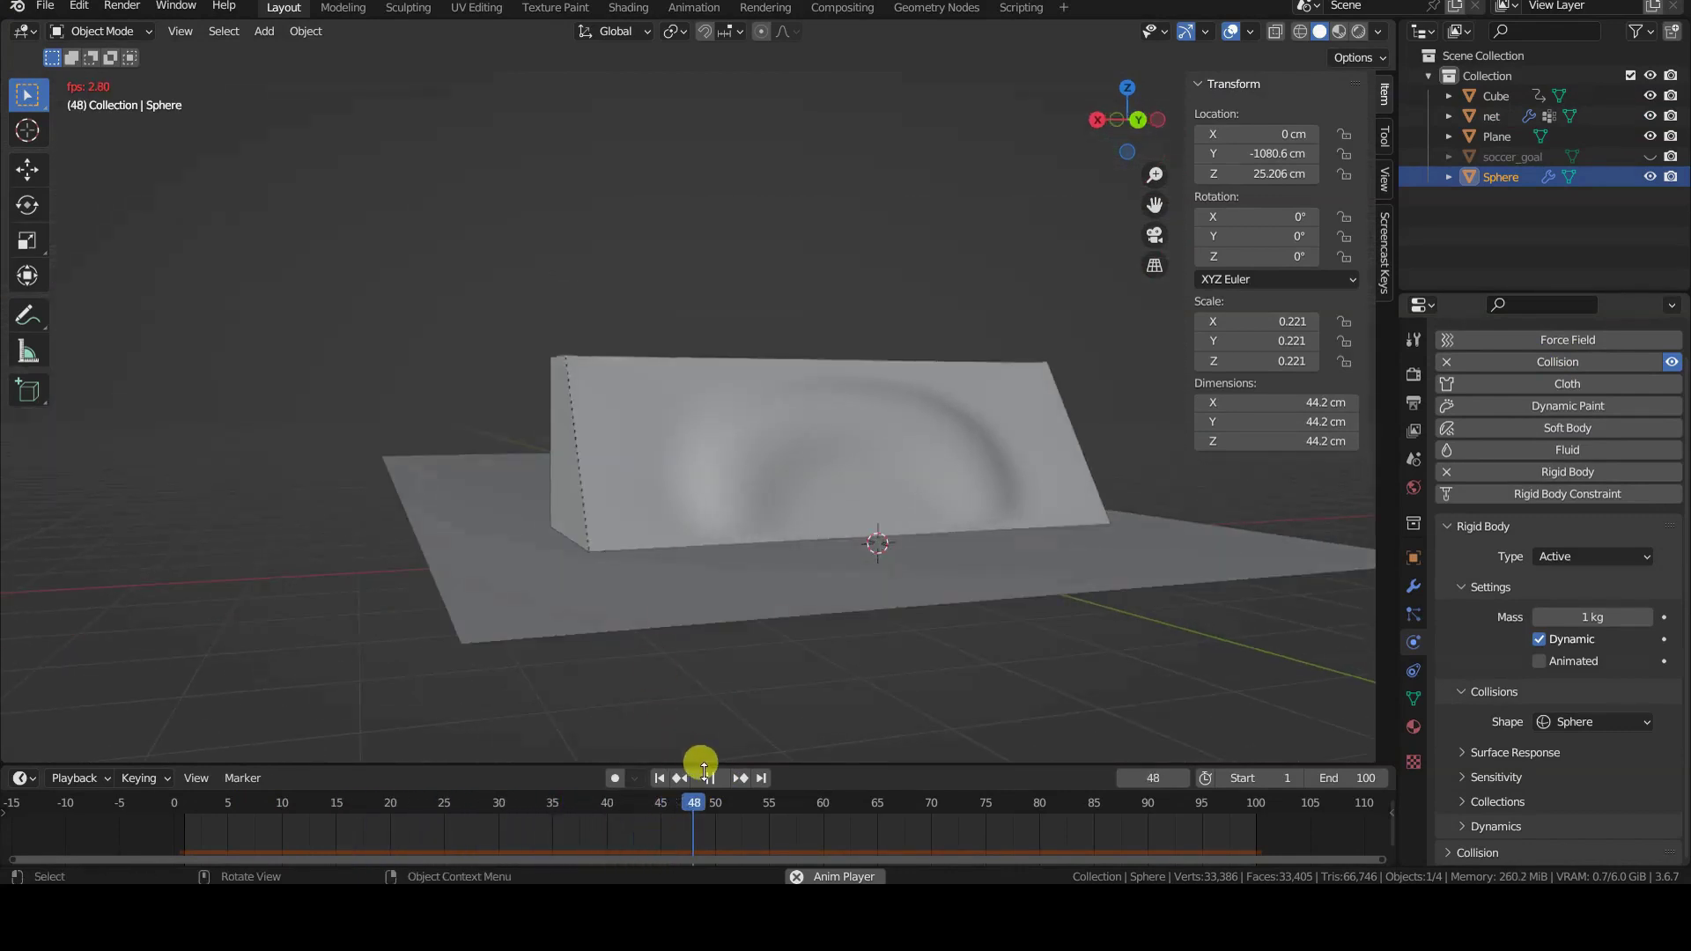
# Enable Self Collisions on the net's cloth and play the simulation to watch it deform.
pyautogui.click(991, 526)
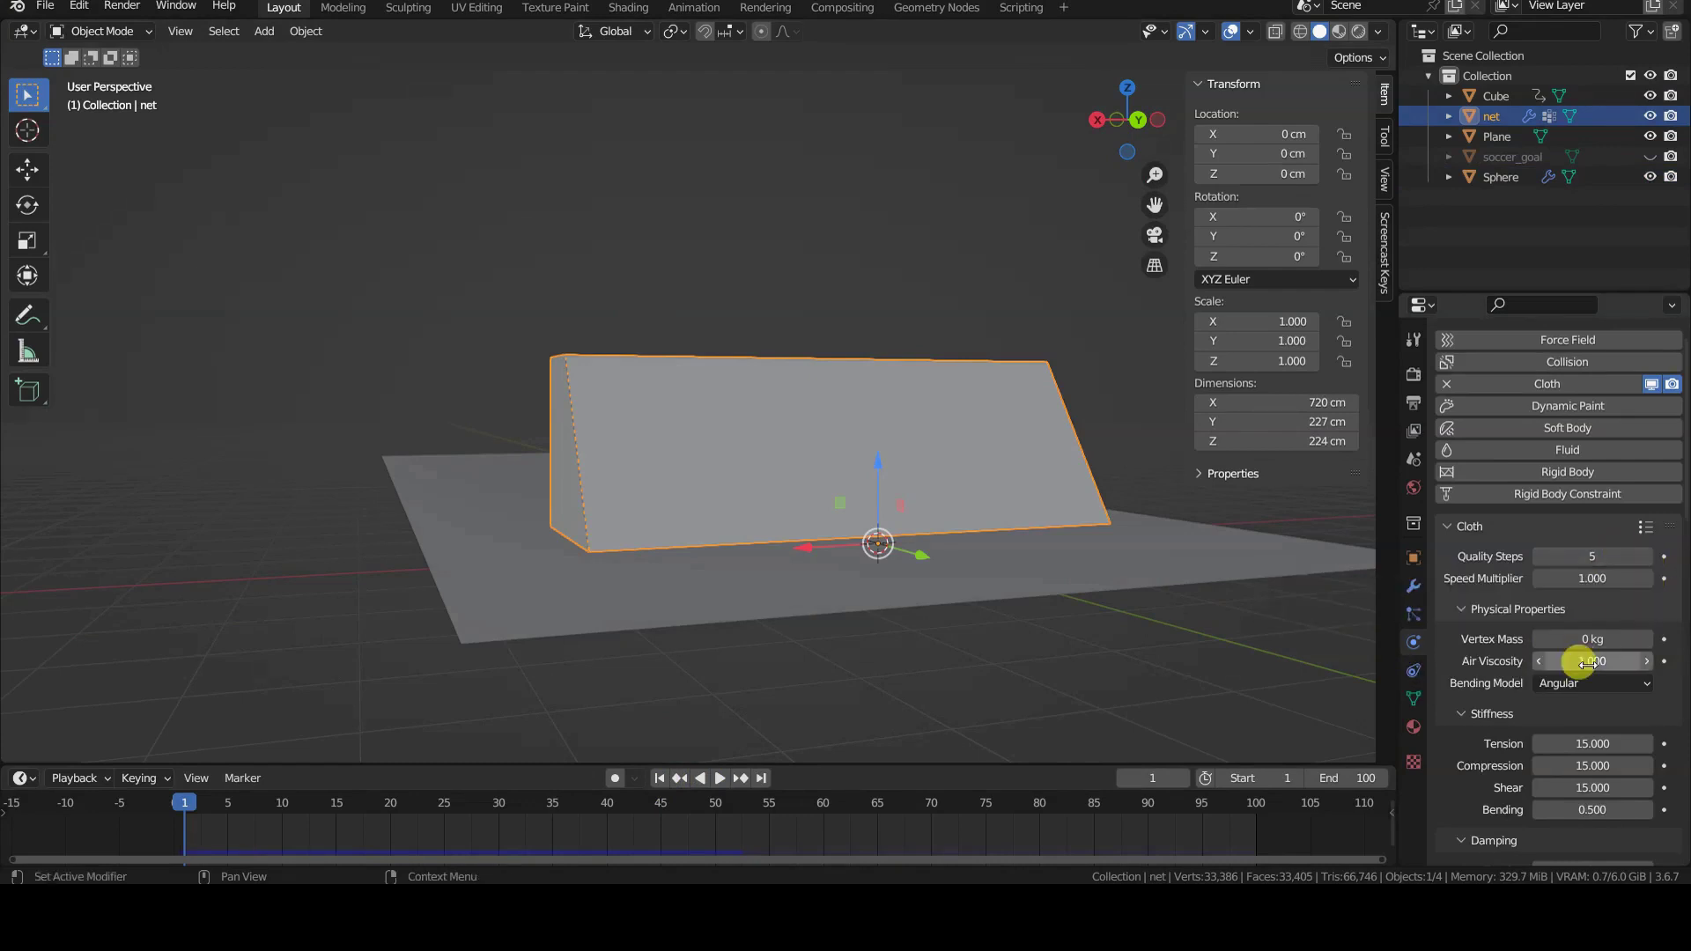
pyautogui.scroll(-4, 1581, 661)
pyautogui.scroll(-20, 1582, 667)
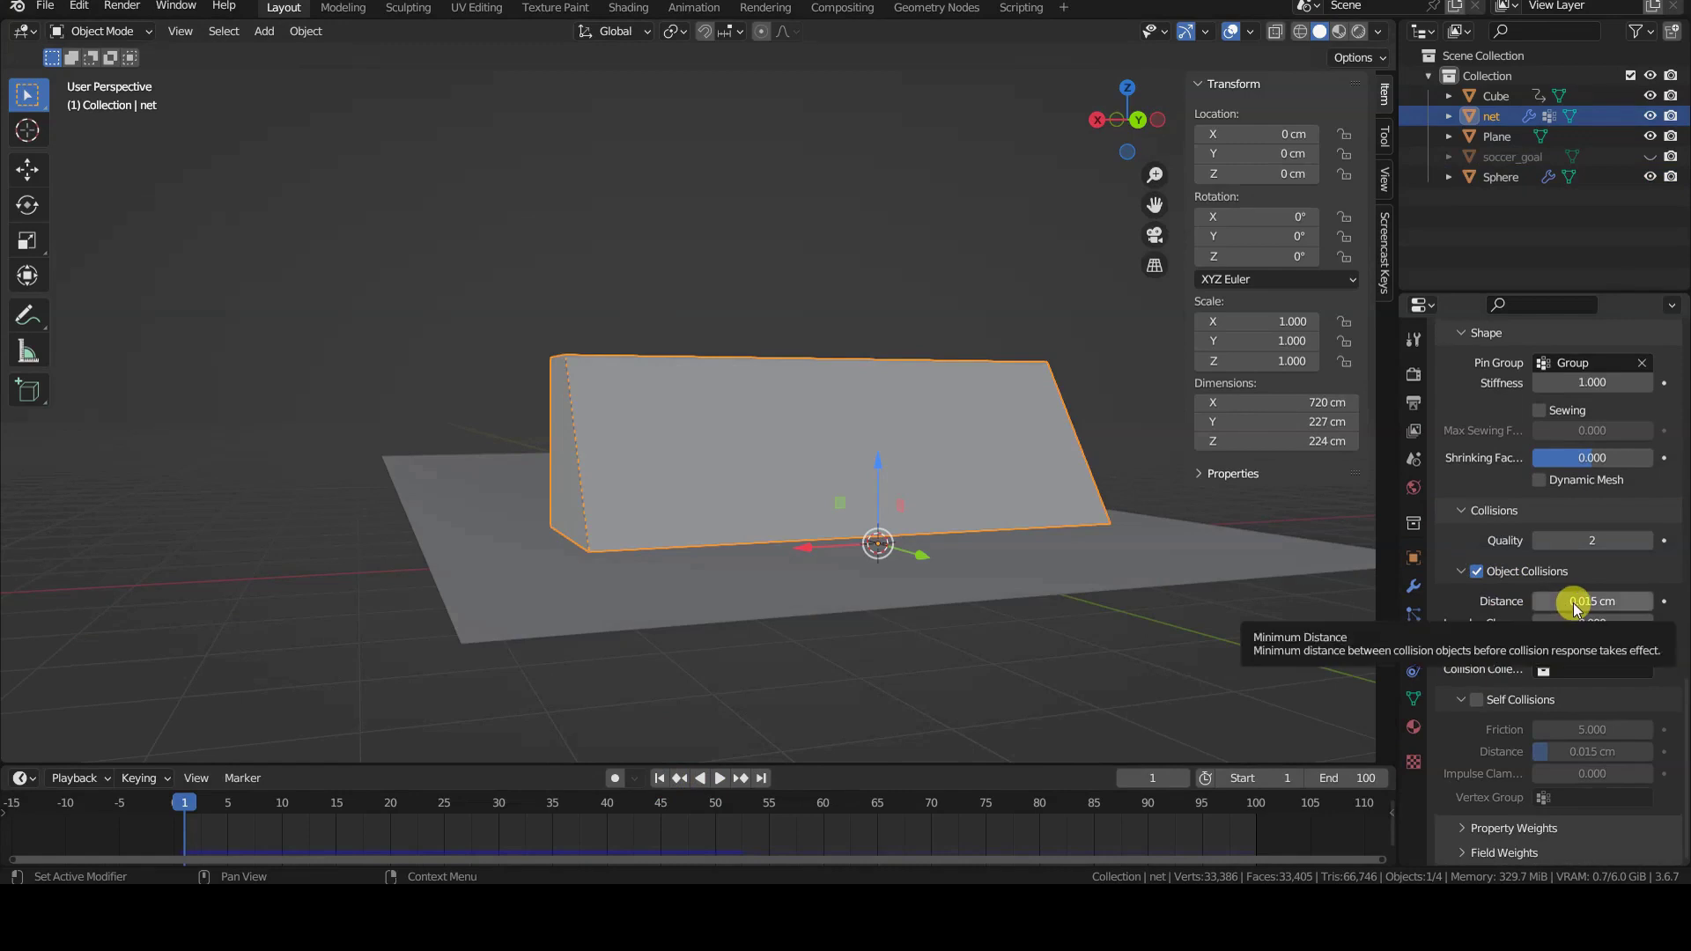
pyautogui.click(1477, 700)
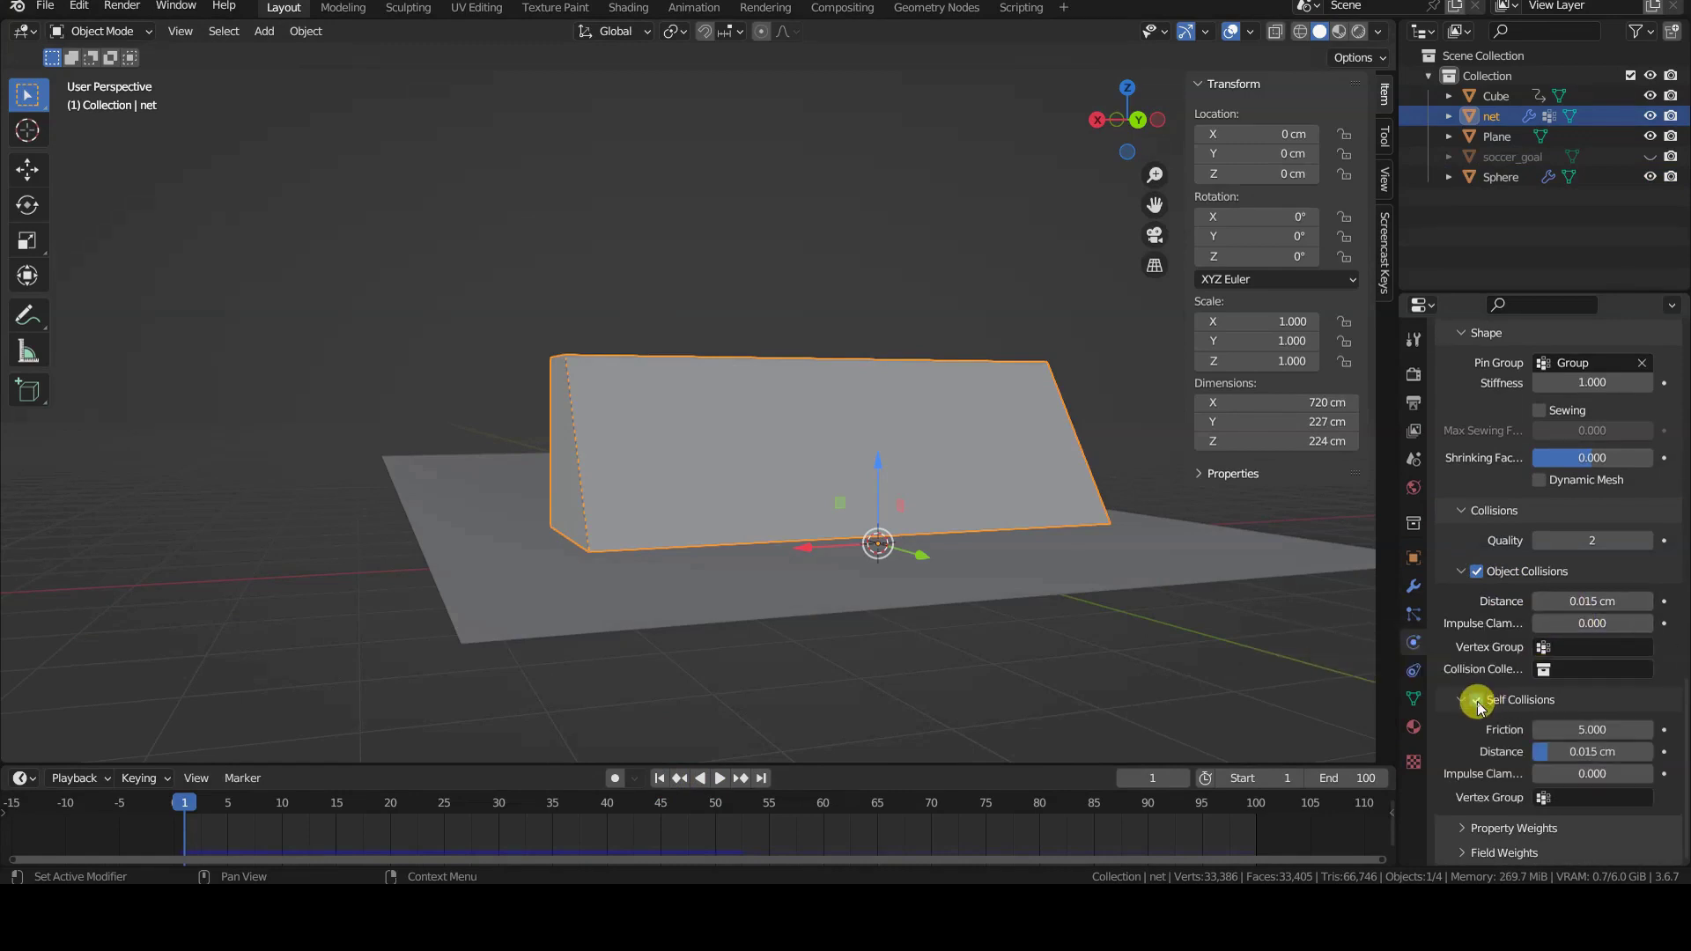
pyautogui.scroll(20, 1585, 572)
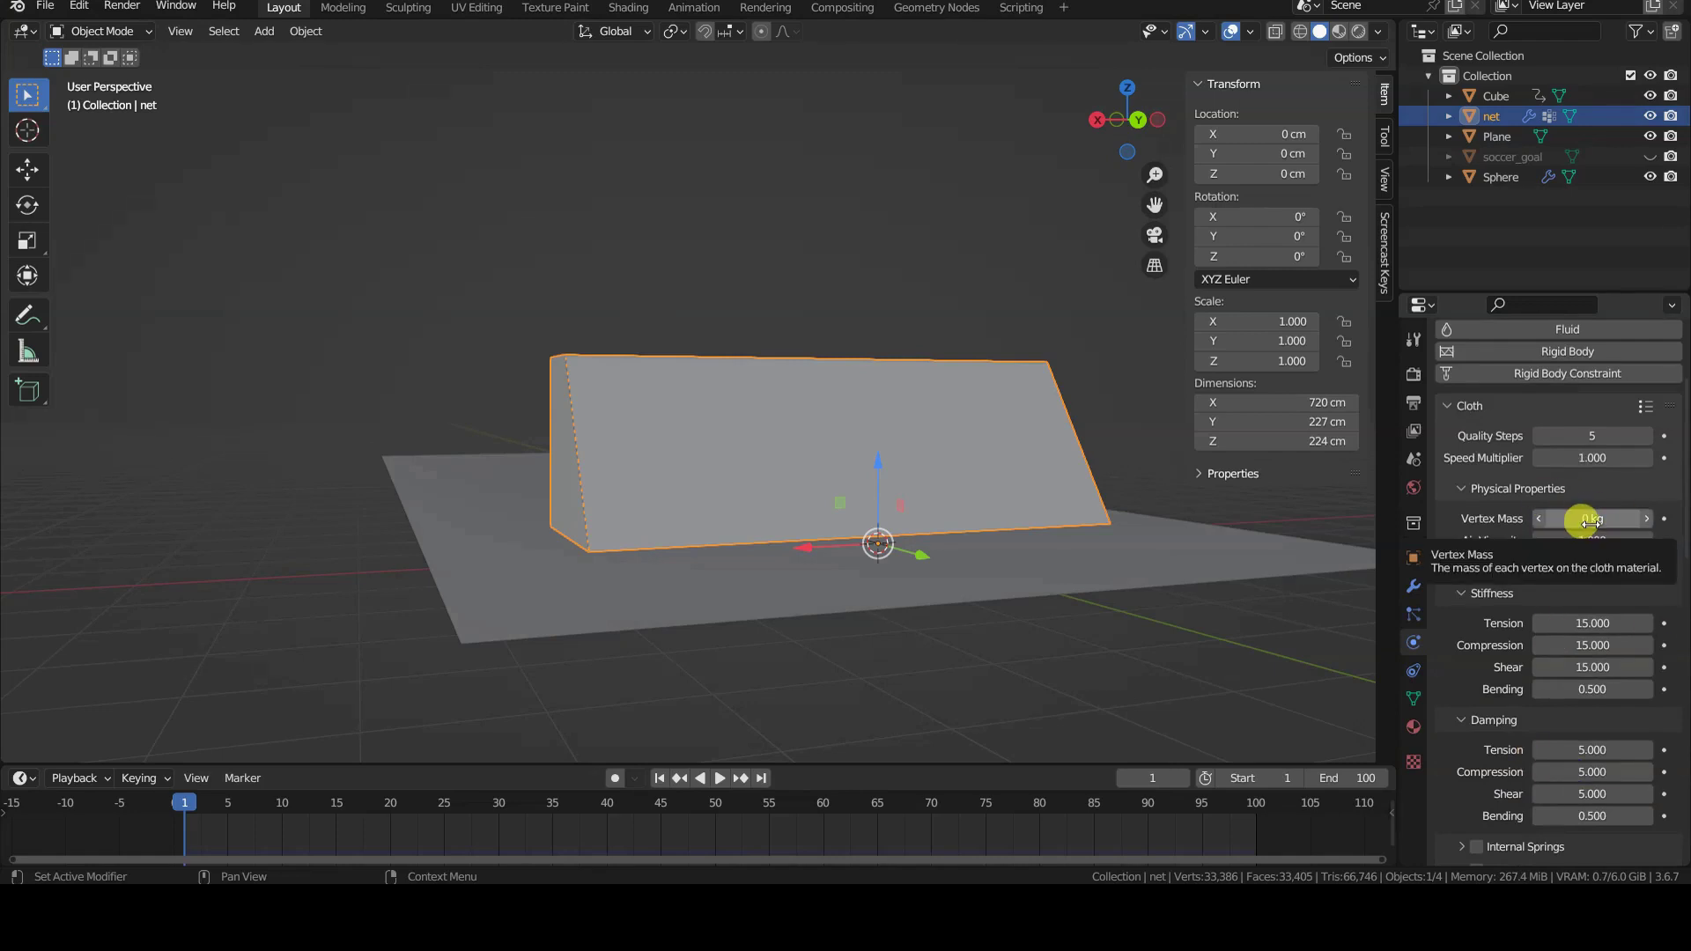
pyautogui.click(721, 782)
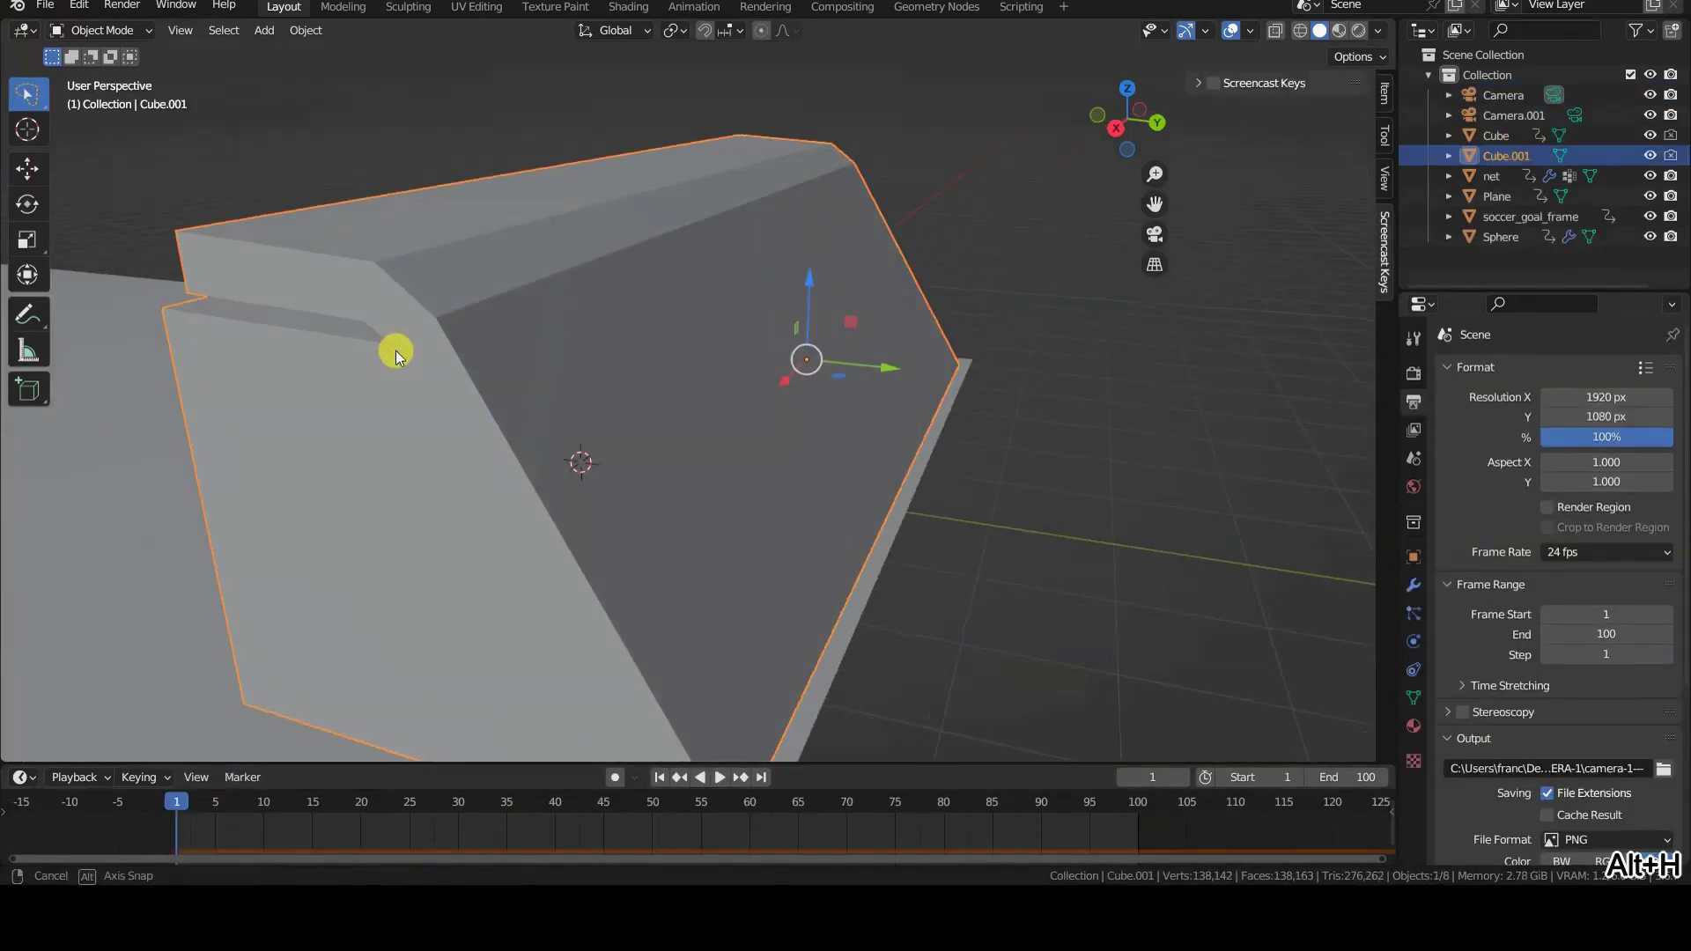
# Display the Cube.001 wall in wireframe, briefly entering and leaving its Edit Mode.
pyautogui.moveTo(396, 352); pyautogui.dragTo(490, 517, button='middle')
pyautogui.press('Tab')
pyautogui.click(344, 493)
pyautogui.moveTo(344, 494)
pyautogui.mouseDown(button='middle')
pyautogui.moveTo(755, 401)
pyautogui.moveTo(1220, 616)
pyautogui.mouseUp(button='middle')
pyautogui.press('Tab')
# Keep Cube.001's rigid body as Passive with a Mesh collision shape.
pyautogui.click(1414, 698)
pyautogui.click(1413, 641)
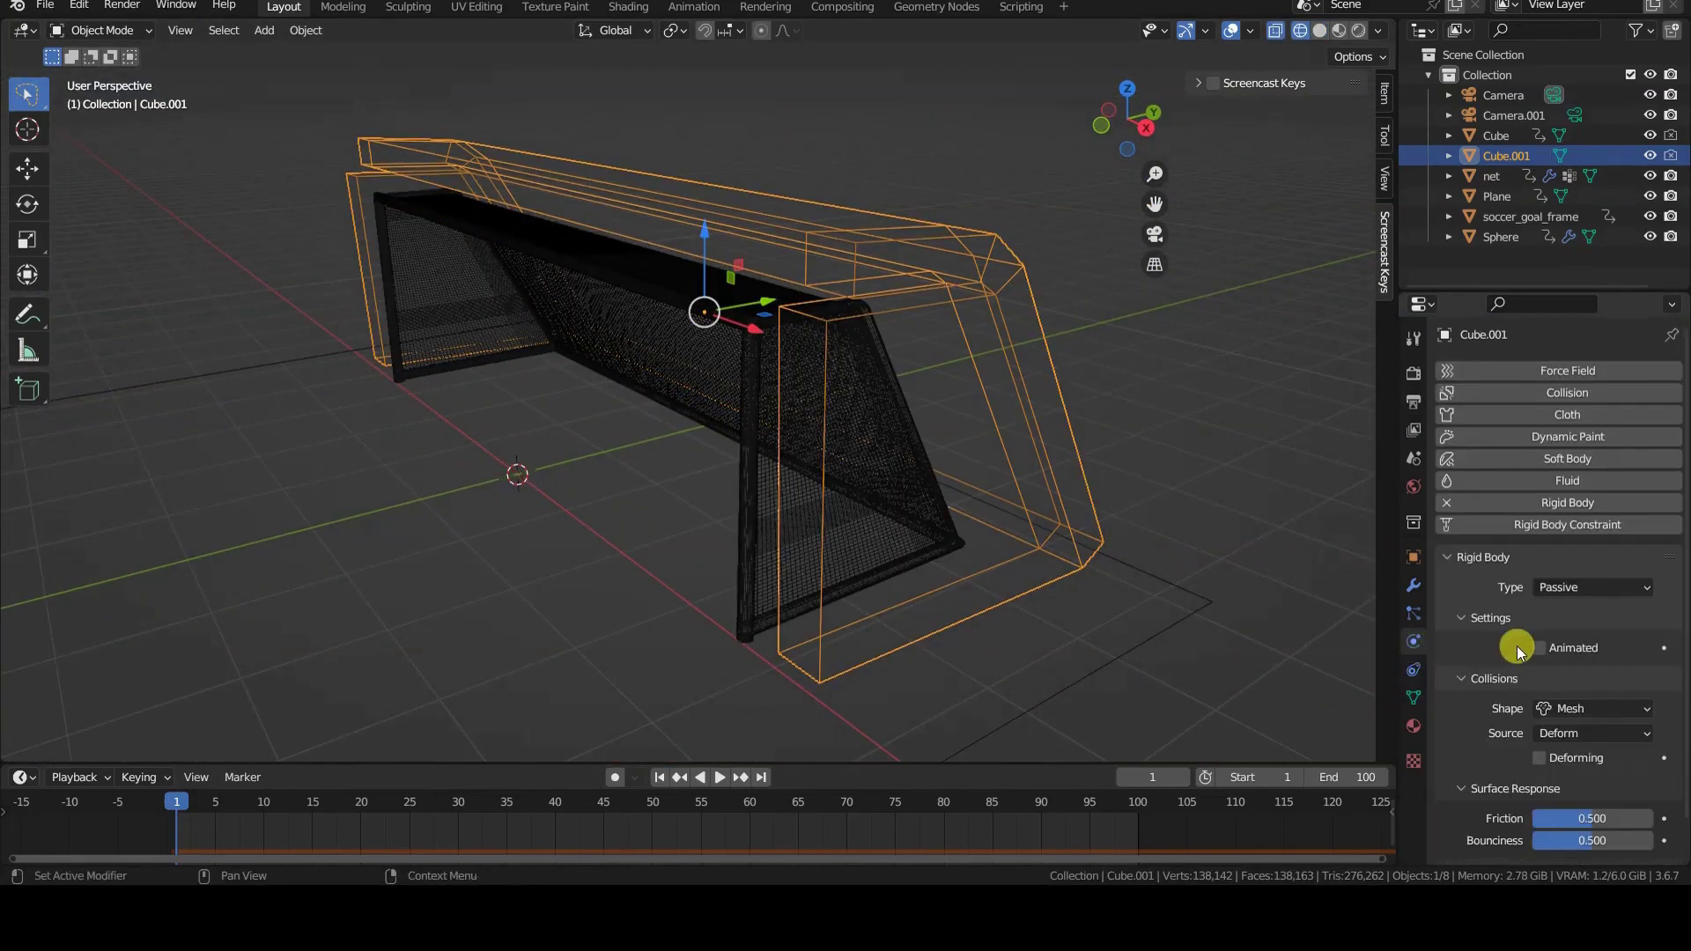
pyautogui.scroll(-1, 1514, 650)
pyautogui.click(1608, 543)
pyautogui.click(1600, 666)
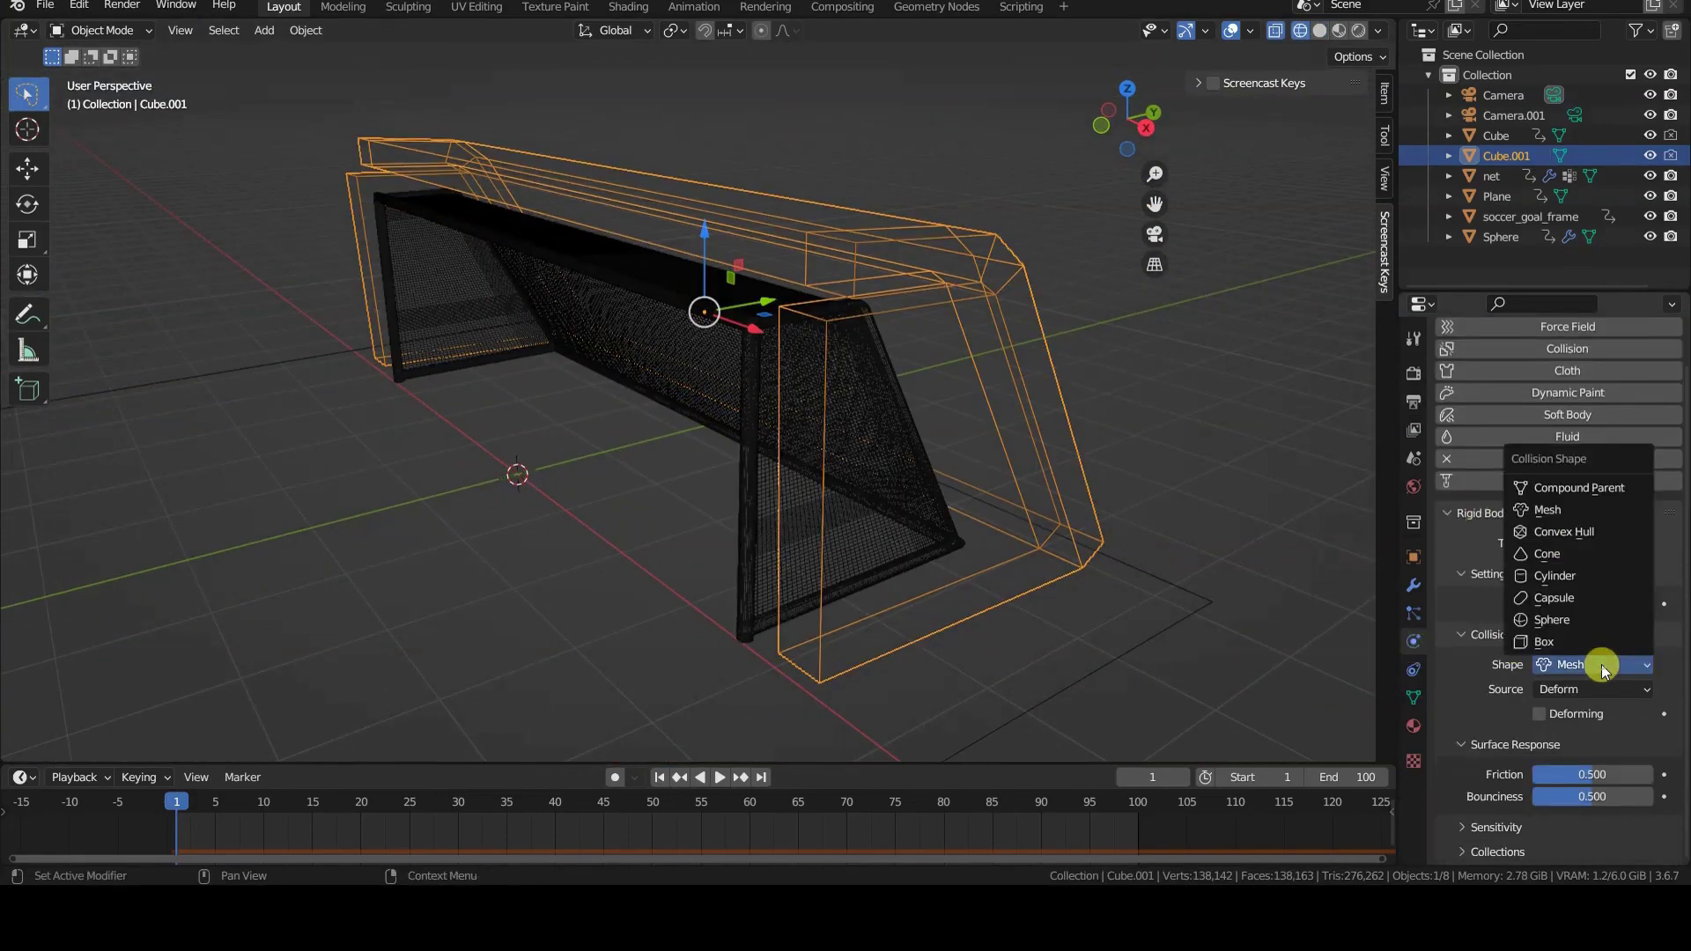
pyautogui.click(1583, 511)
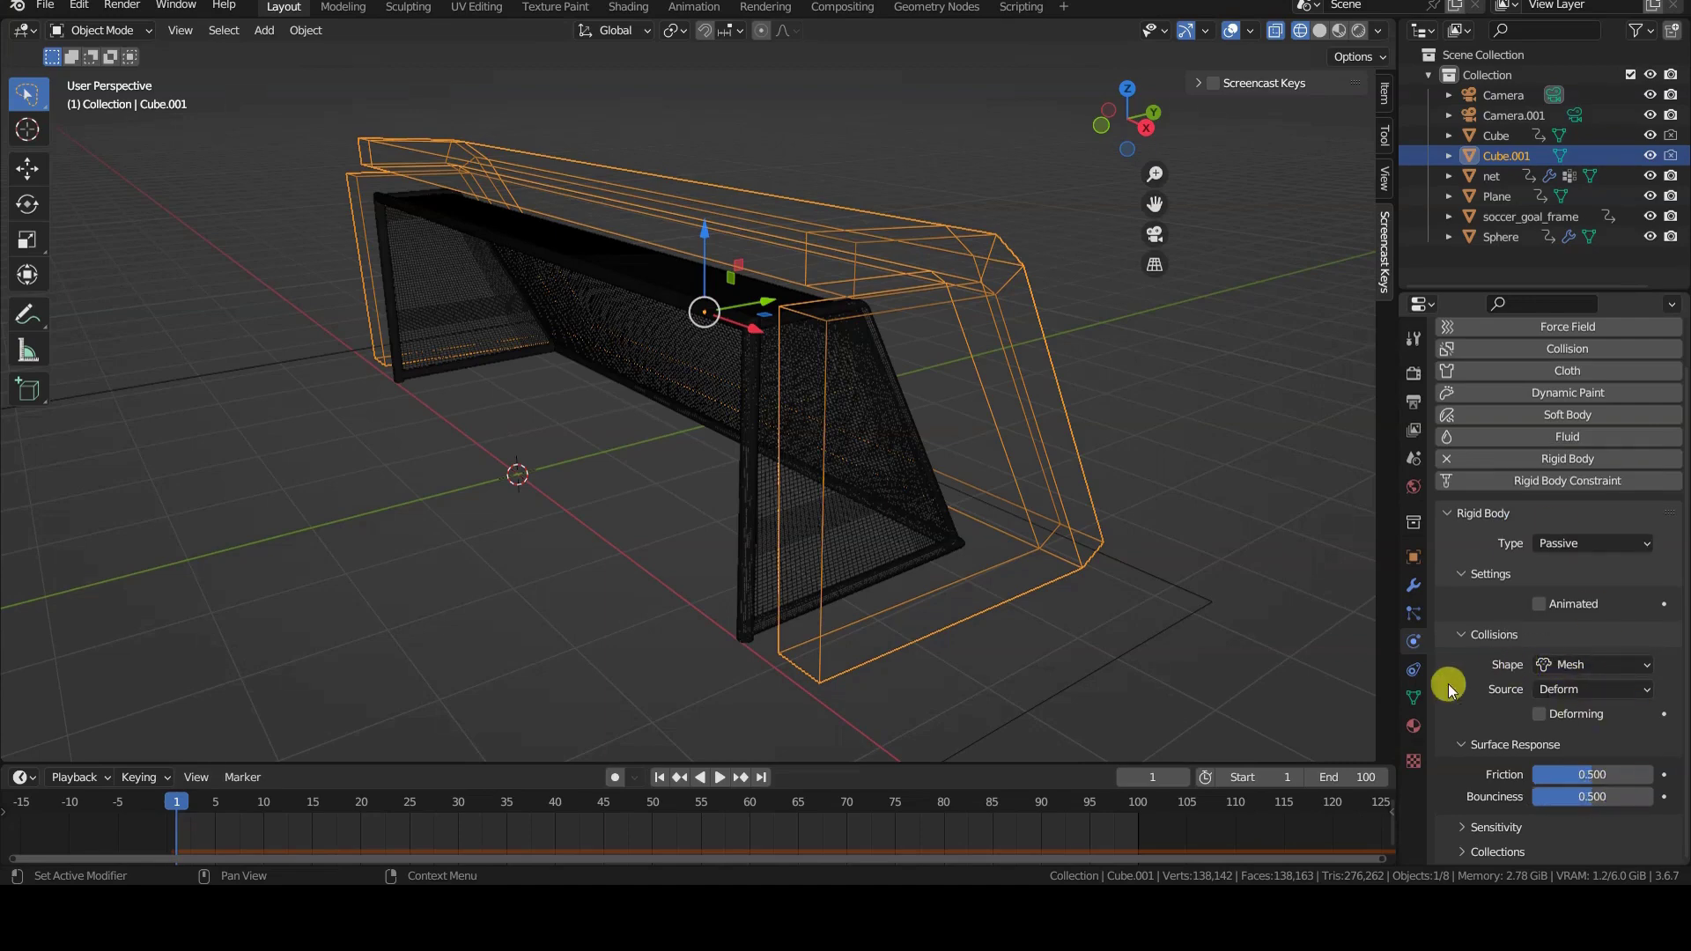
# Switch to front, then right-side orthographic views with numpad 1 and 3.
pyautogui.scroll(2, 1444, 652)
pyautogui.press('KP_1')
pyautogui.press('KP_3')
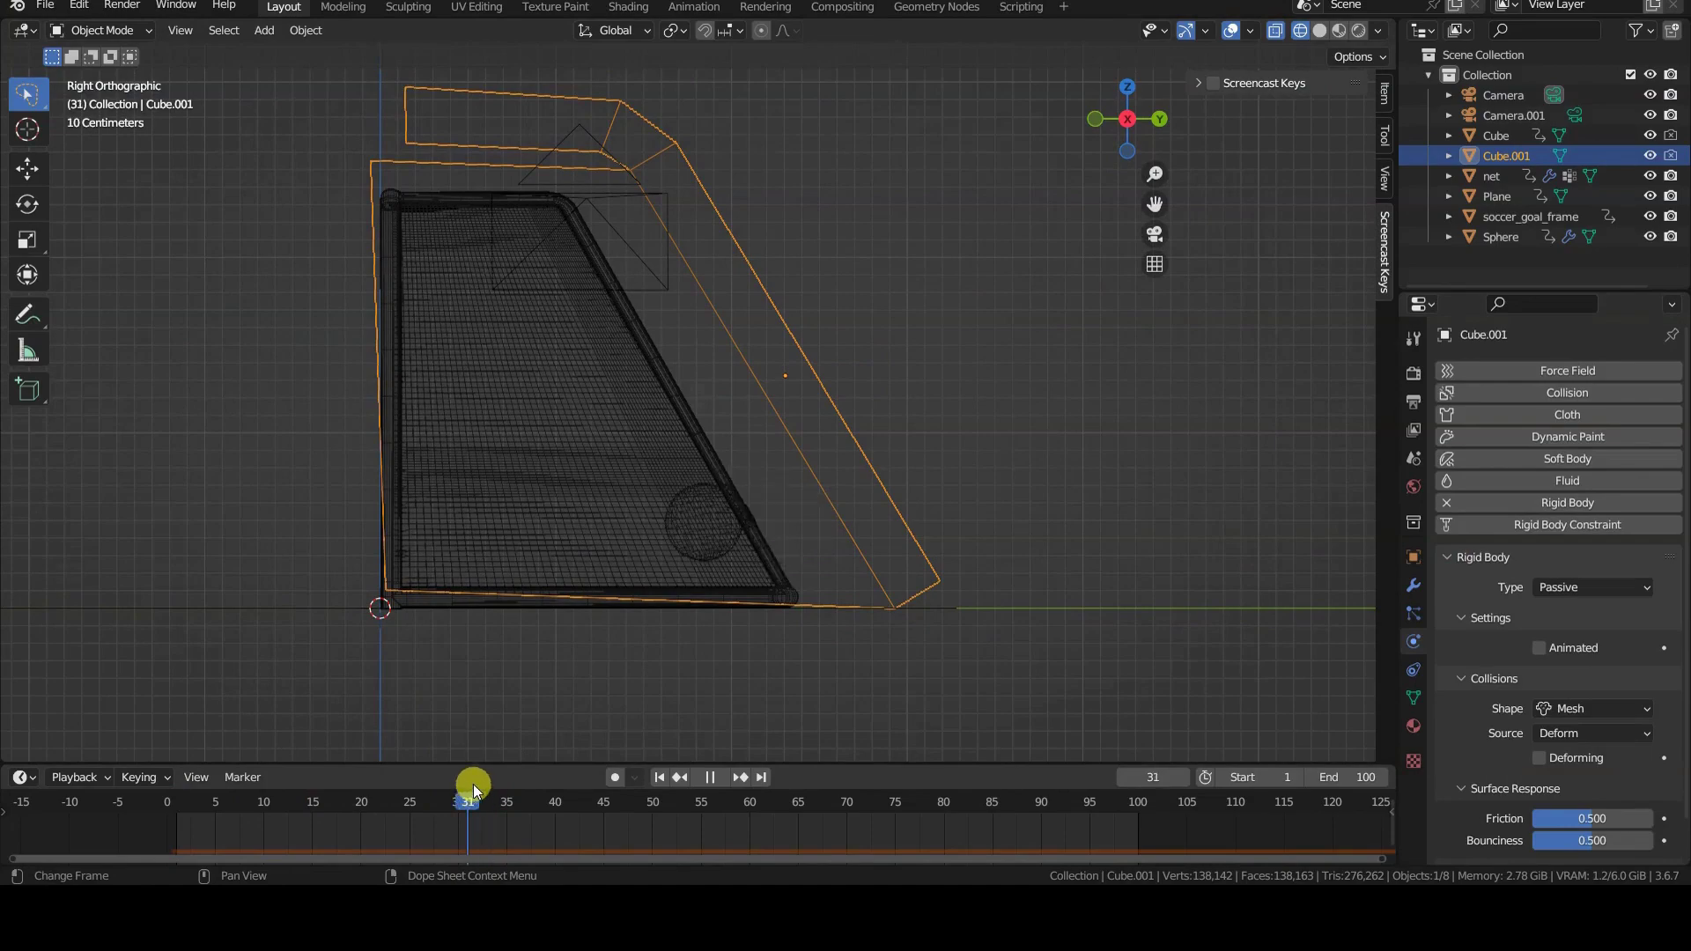
# Stop the playback and orbit to a perspective view of the goal.
pyautogui.scroll(3, 763, 612)
pyautogui.press('space')
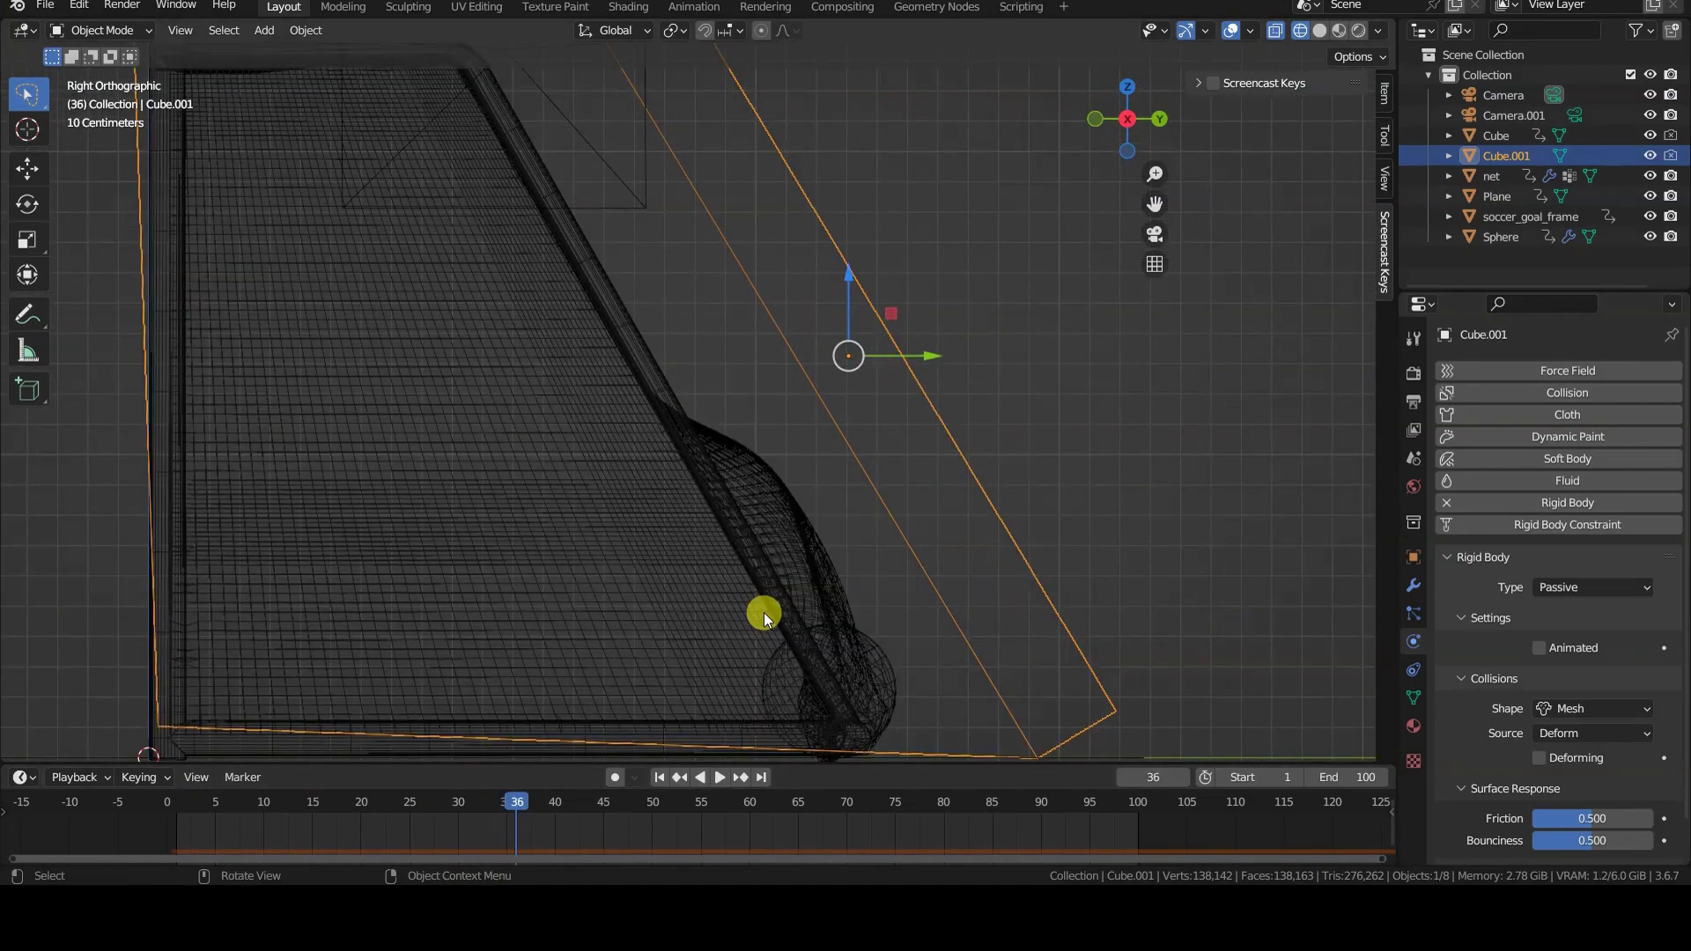
pyautogui.moveTo(764, 611); pyautogui.dragTo(617, 387, button='middle')
pyautogui.hotkey('ctrl', 's')
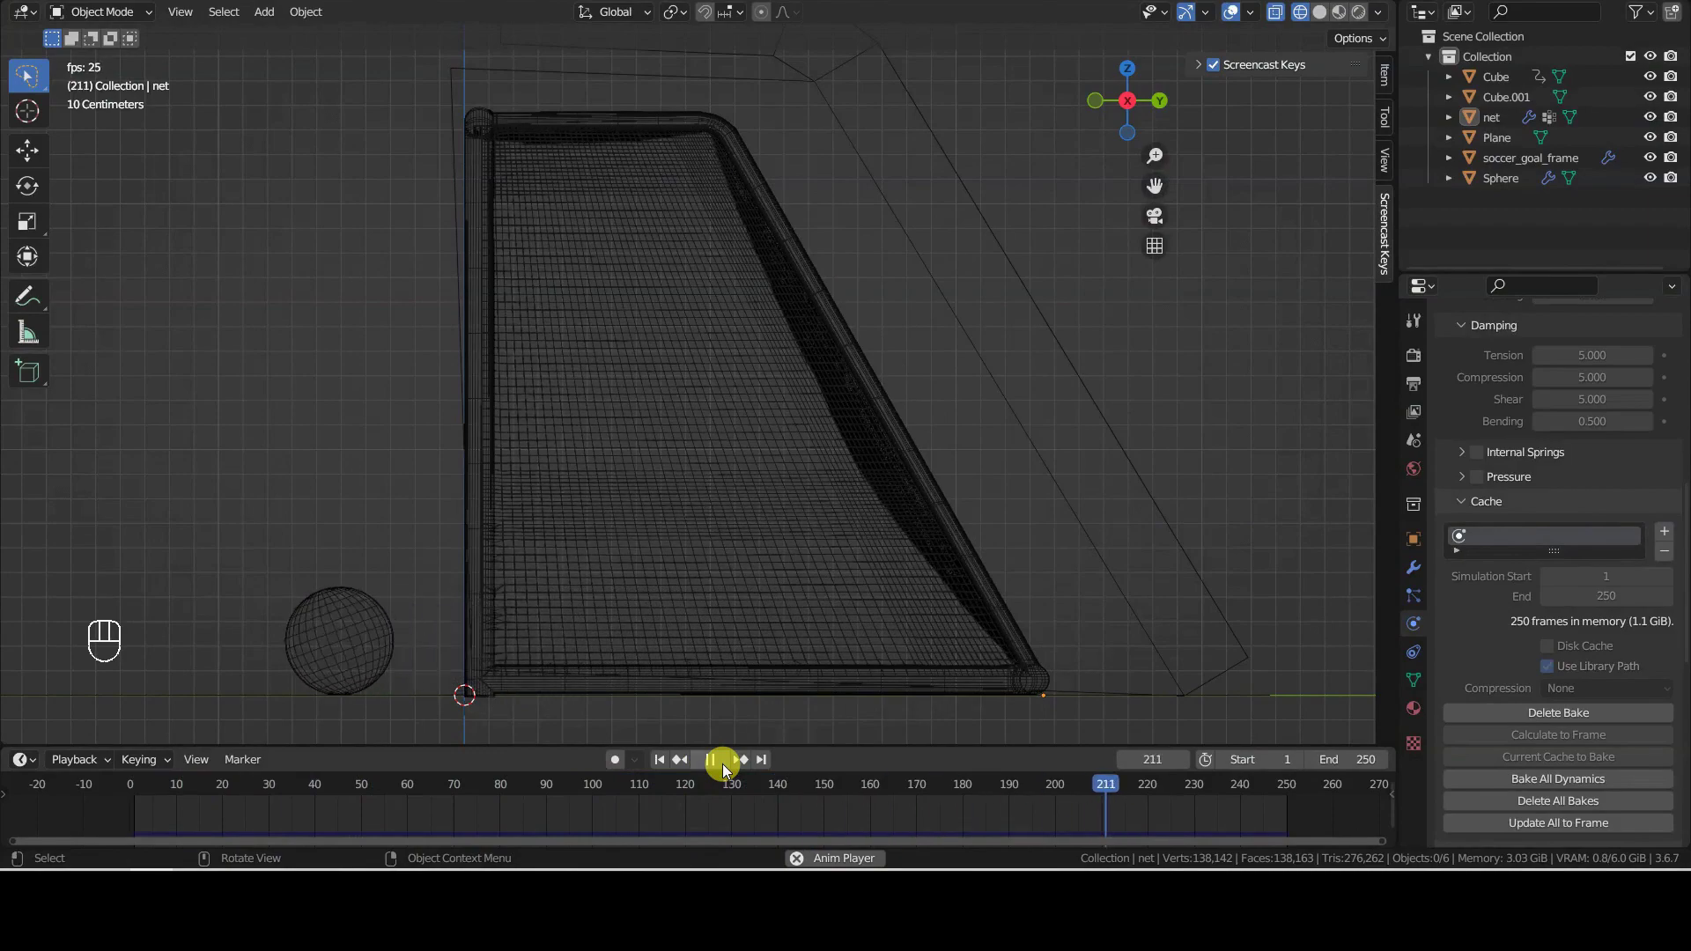
pyautogui.moveTo(670, 687)
pyautogui.mouseDown(button='middle')
pyautogui.moveTo(547, 539)
pyautogui.moveTo(585, 555)
pyautogui.mouseUp(button='middle')
# Switch to Solid shading and hide the Cube.001 wall.
pyautogui.press('z')
pyautogui.click(725, 552)
pyautogui.moveTo(728, 553); pyautogui.dragTo(826, 541, button='middle')
pyautogui.scroll(5, 801, 567)
pyautogui.click(875, 530)
pyautogui.press('h')
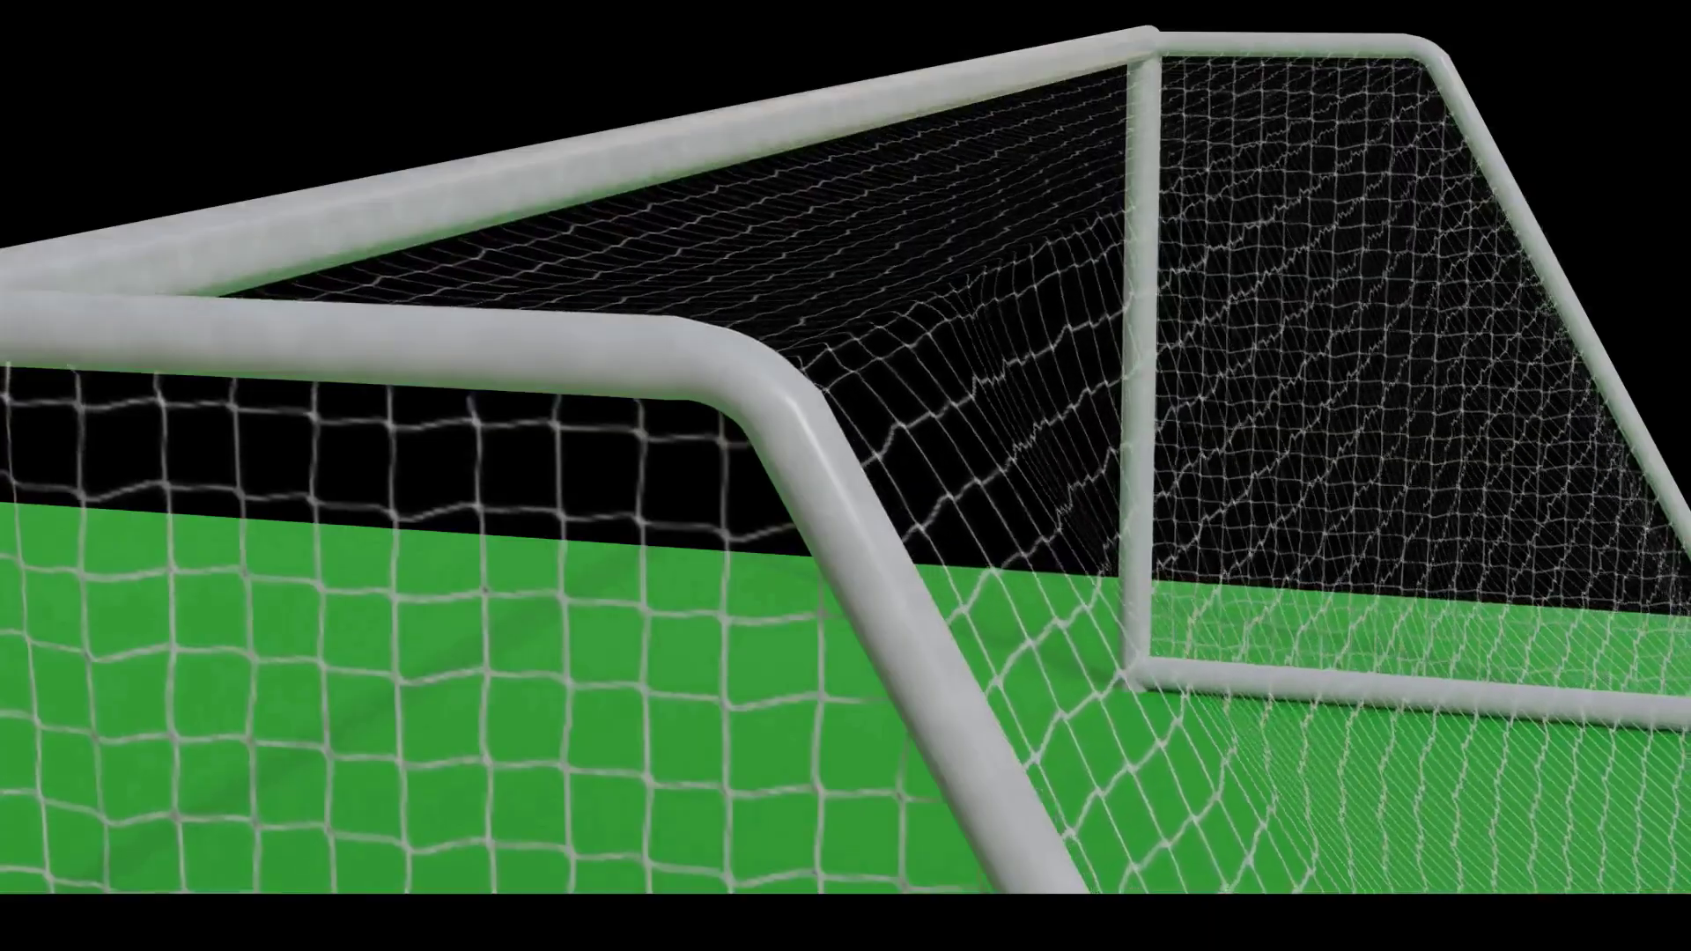
# Play the simulation, view the net in Right Orthographic, then unhide and select Cube.001.
pyautogui.click(667, 783)
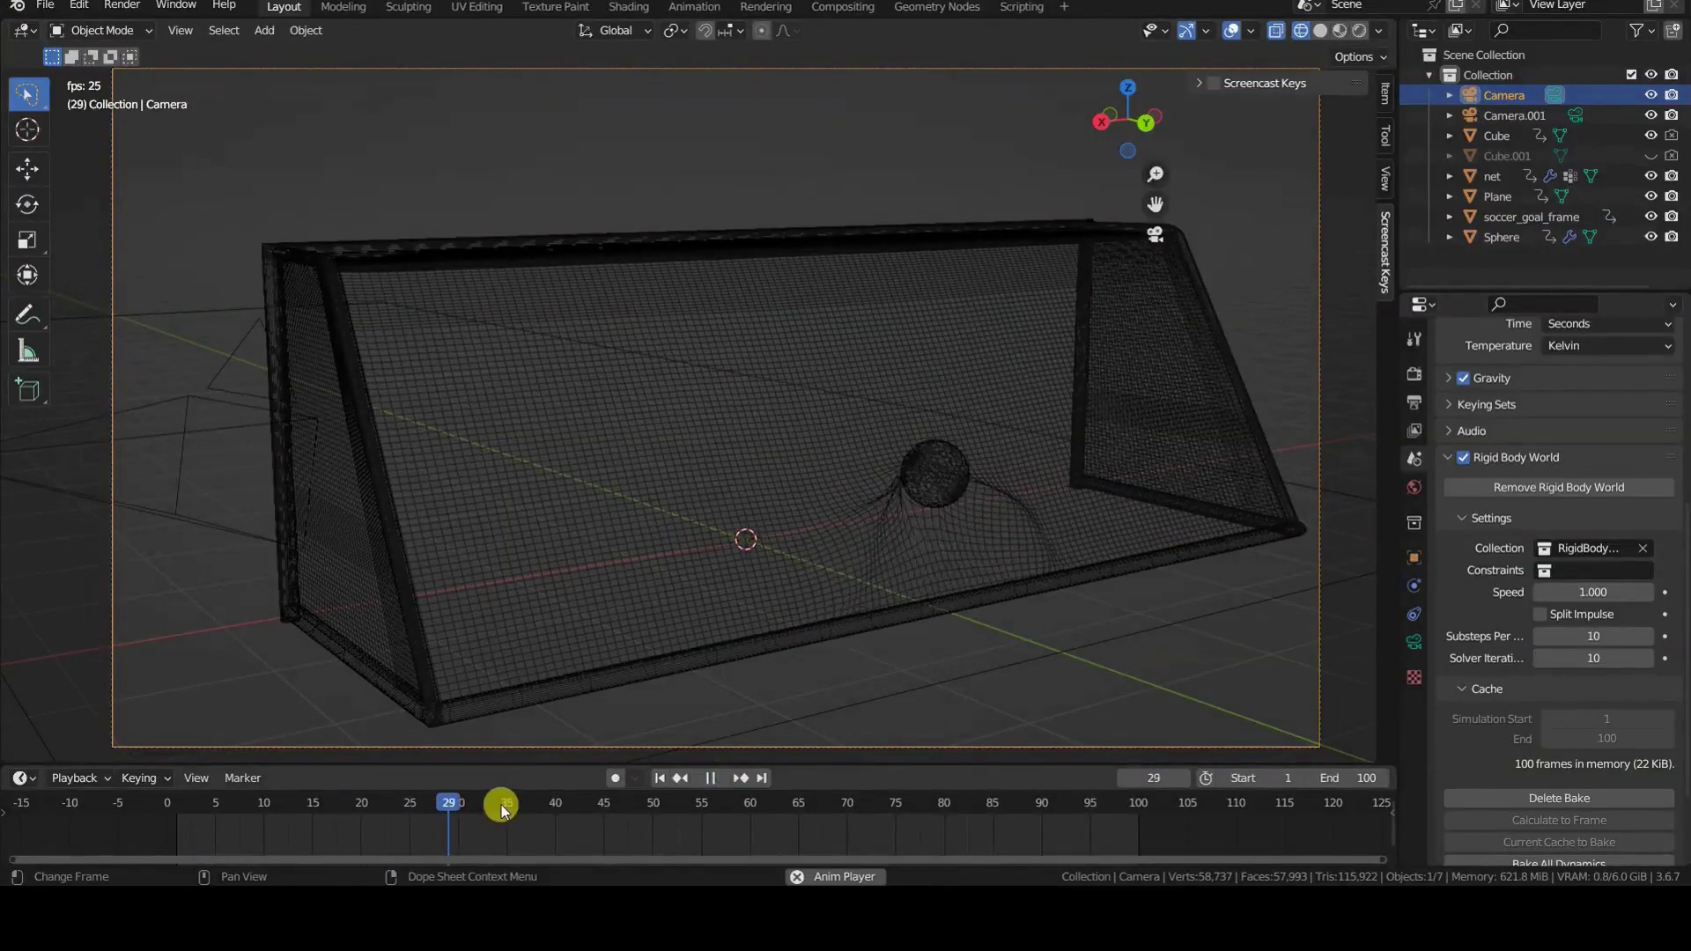
pyautogui.click(763, 325)
pyautogui.press('KP_3')
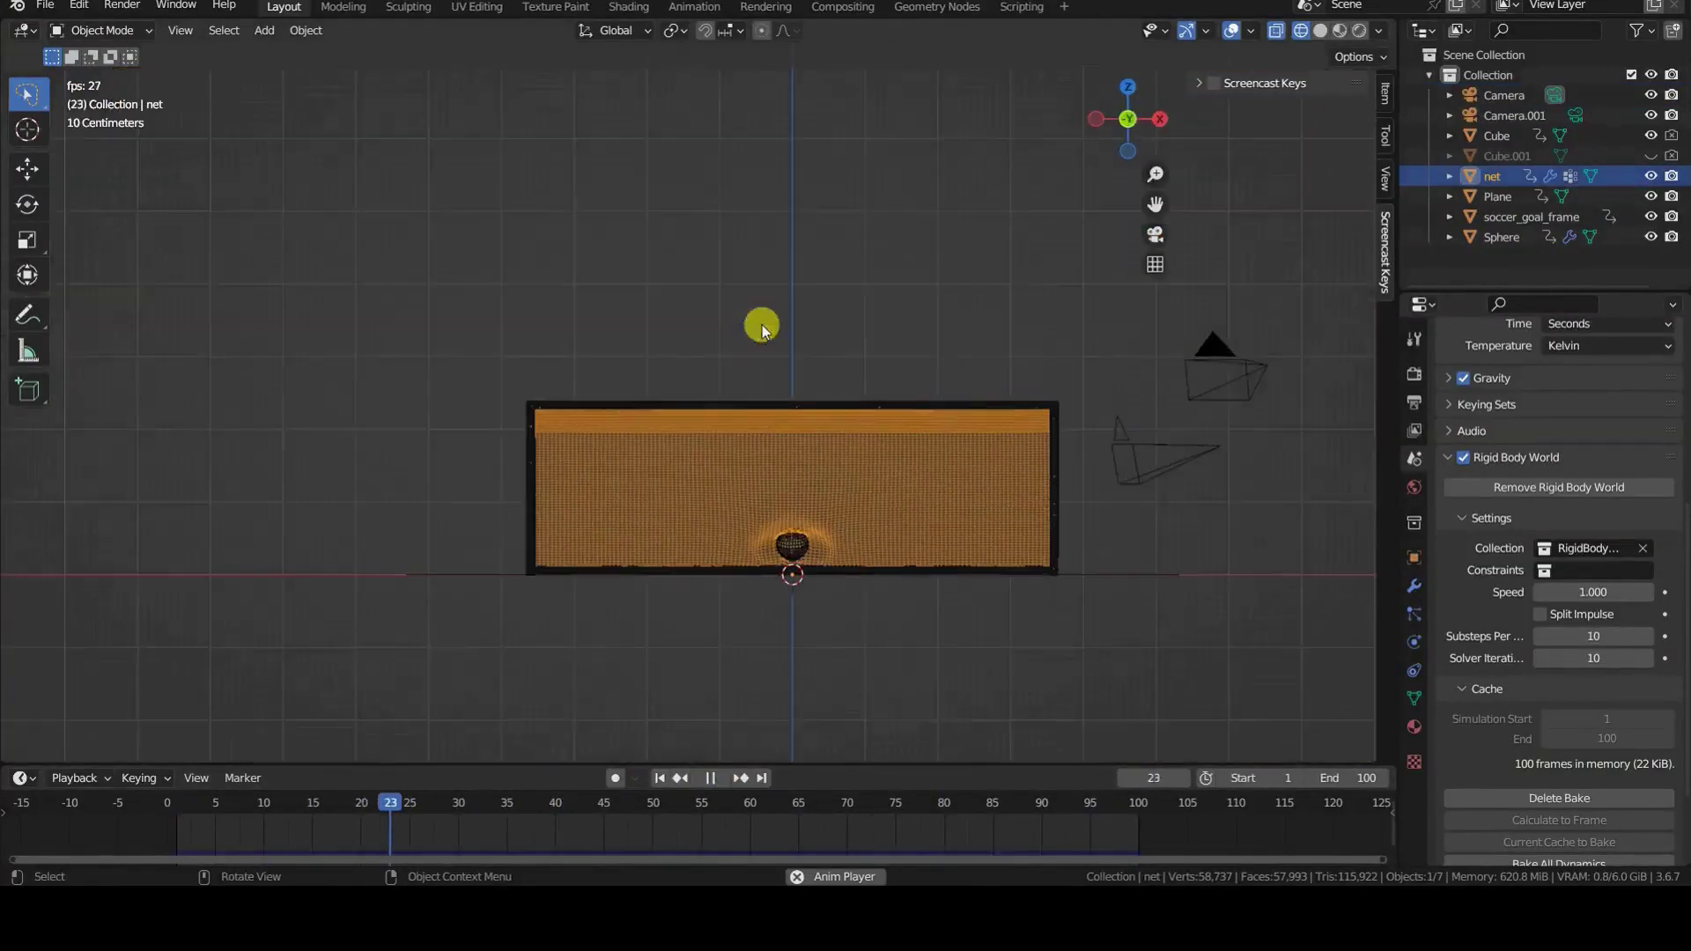
pyautogui.scroll(5, 762, 325)
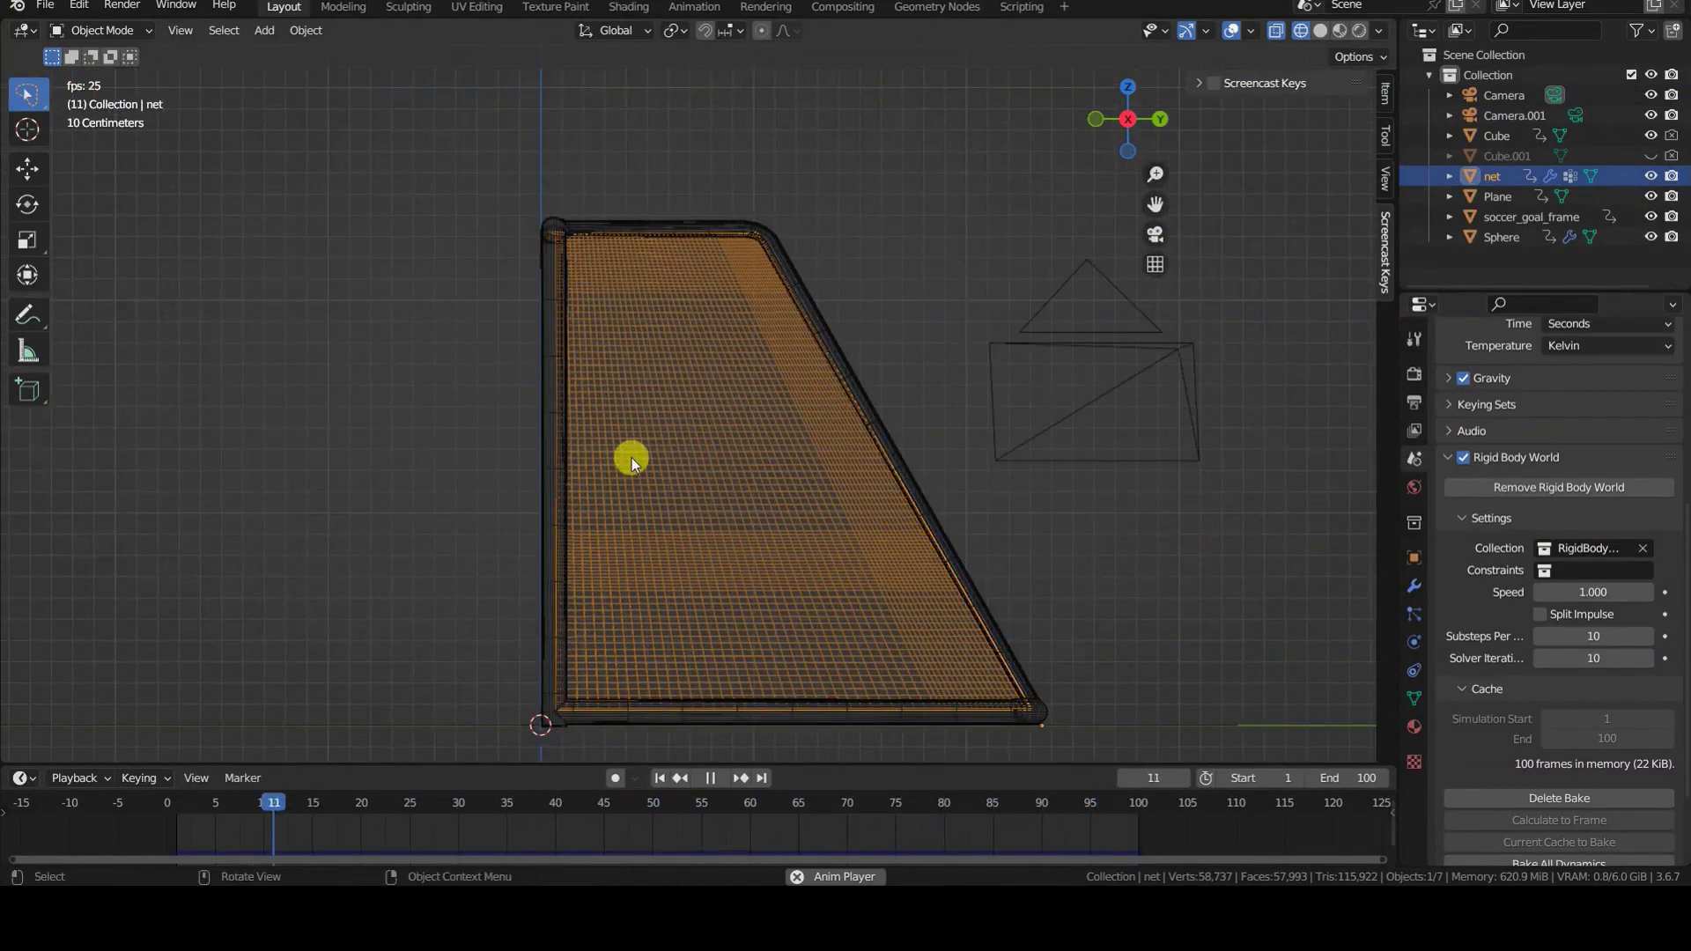
pyautogui.click(1651, 156)
pyautogui.click(971, 268)
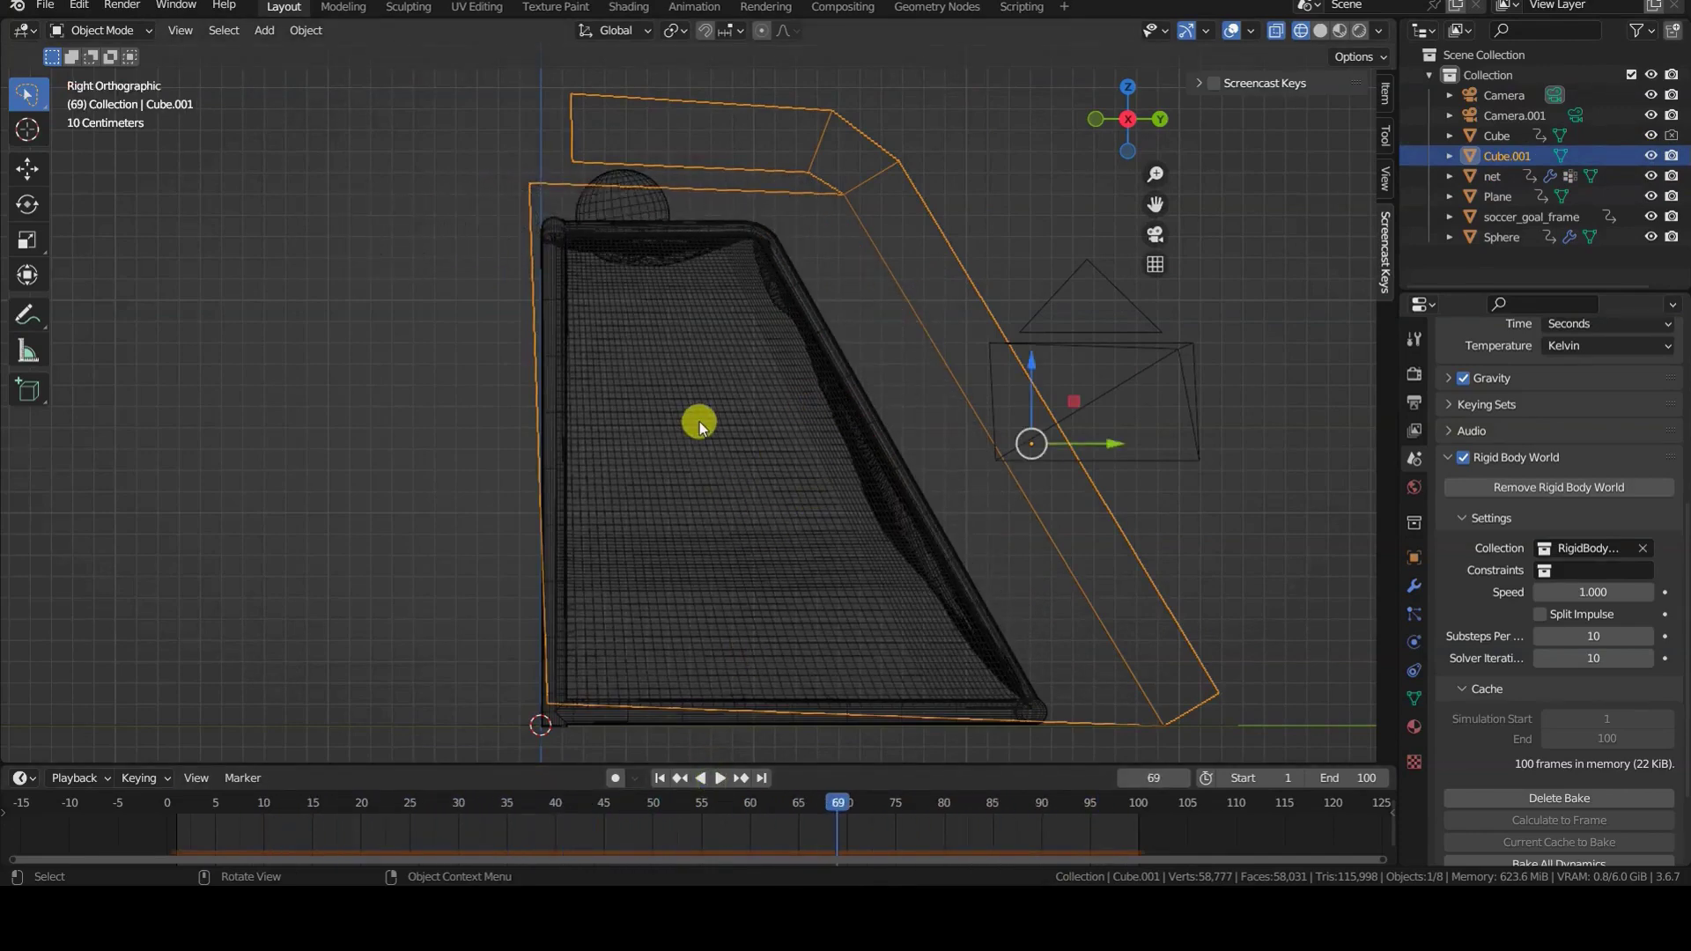
# In Edit Mode, move the wall's top bar down closer to the net.
pyautogui.press('Tab')
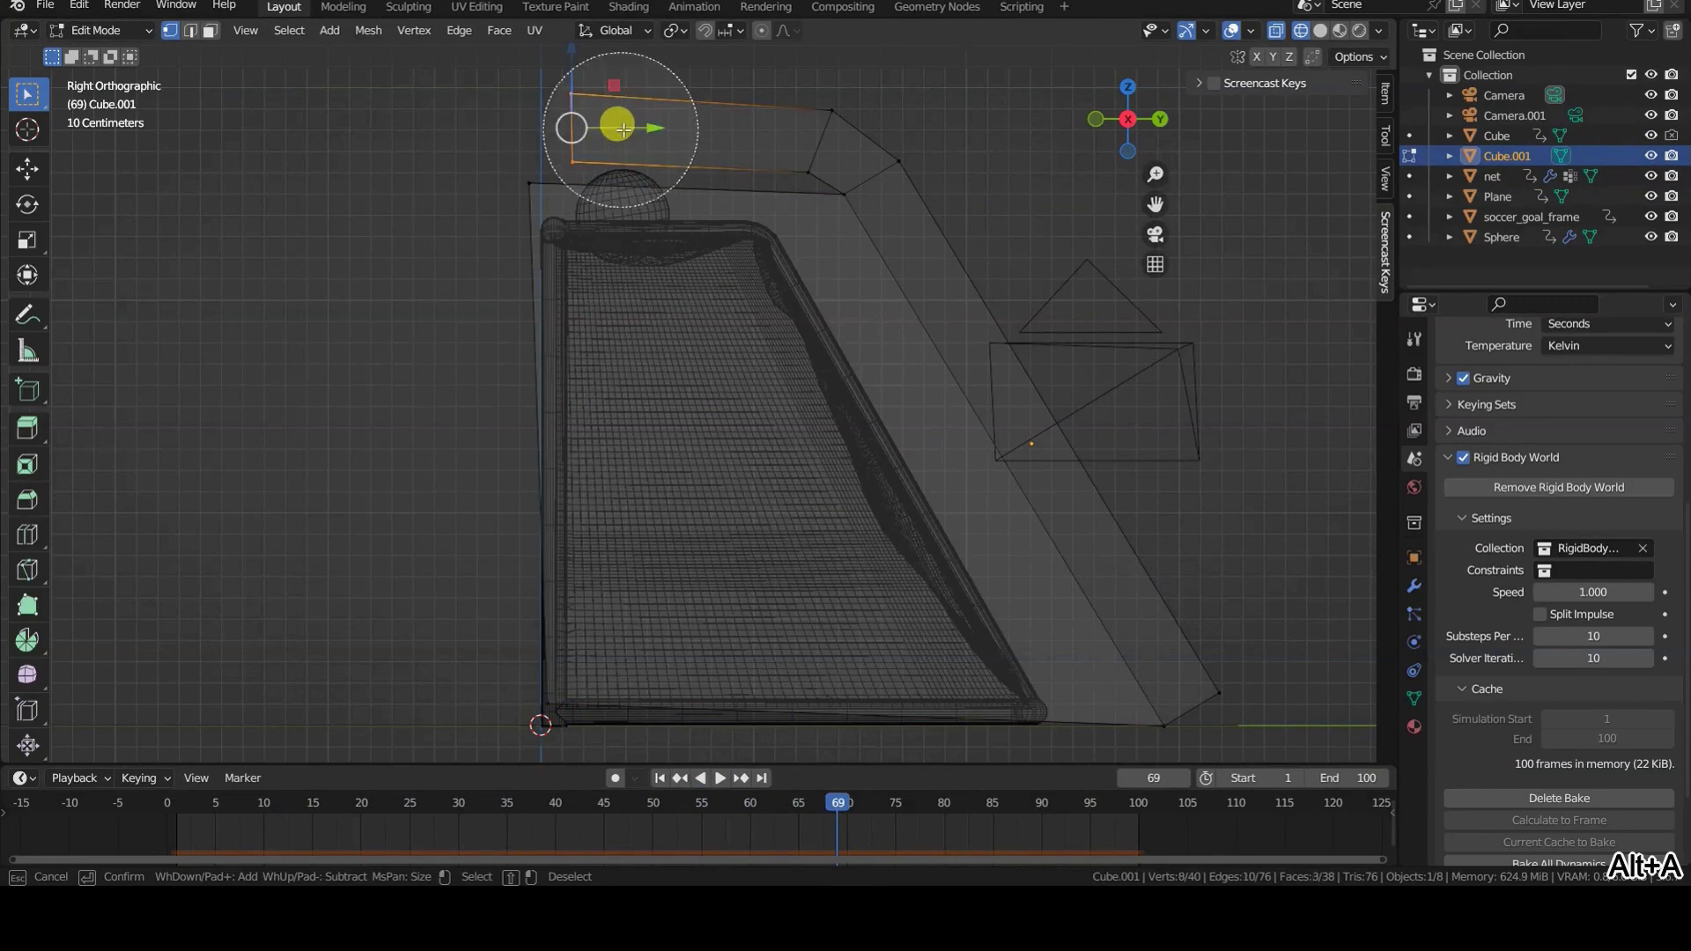
pyautogui.moveTo(622, 129); pyautogui.dragTo(608, 159)
pyautogui.press('g')
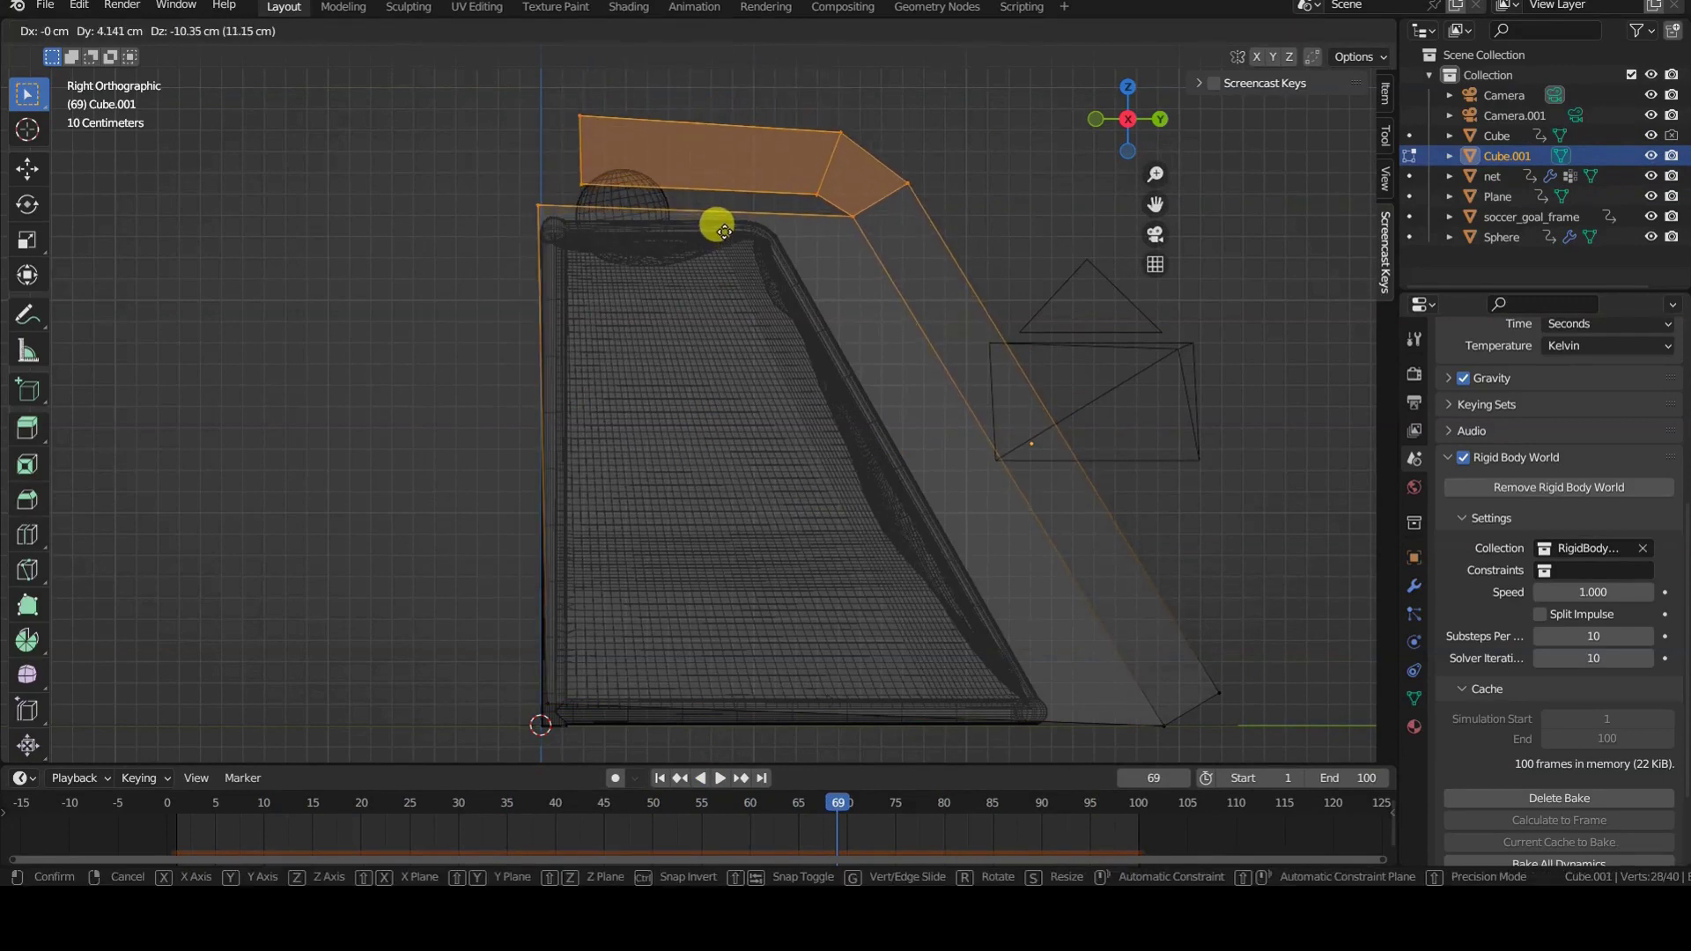
pyautogui.click(724, 231)
pyautogui.hotkey('alt', 'a')
pyautogui.press('c')
pyautogui.moveTo(605, 102)
pyautogui.mouseDown()
pyautogui.moveTo(623, 133)
pyautogui.moveTo(810, 127)
pyautogui.mouseUp()
pyautogui.hotkey('ctrl', 'z')
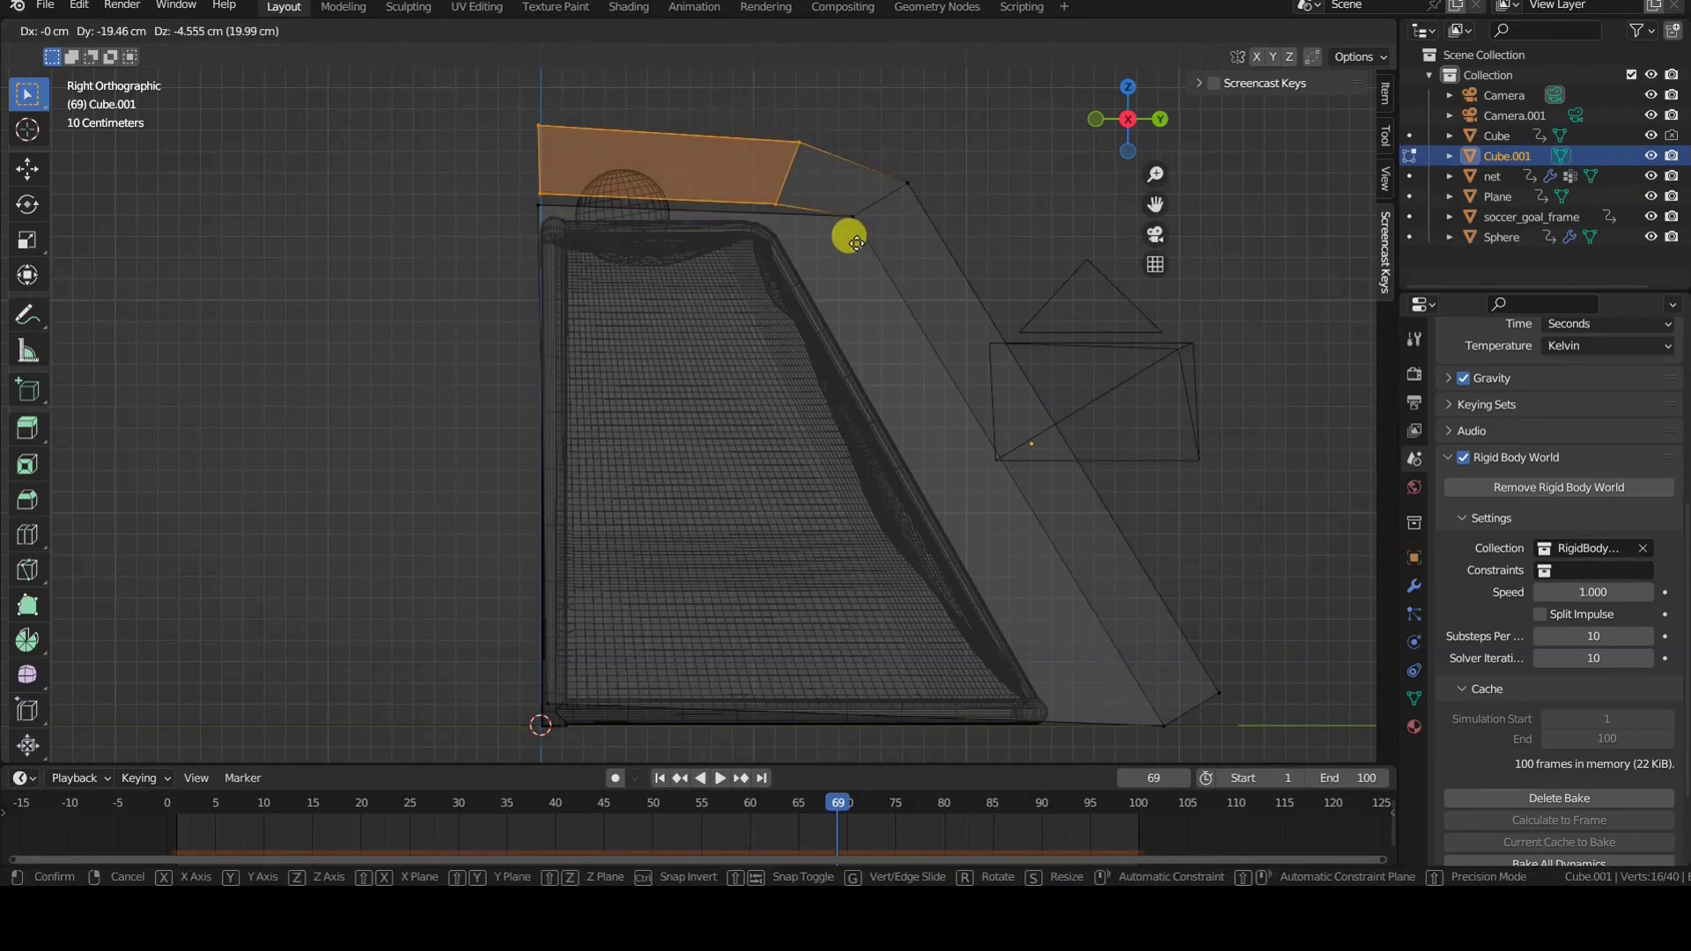
# Move the wall's long slanted face in toward the net and return to Object Mode.
pyautogui.hotkey('alt', 'a')
pyautogui.press('c')
pyautogui.moveTo(906, 177); pyautogui.dragTo(1189, 673)
pyautogui.rightClick(1188, 674)
pyautogui.press('g')
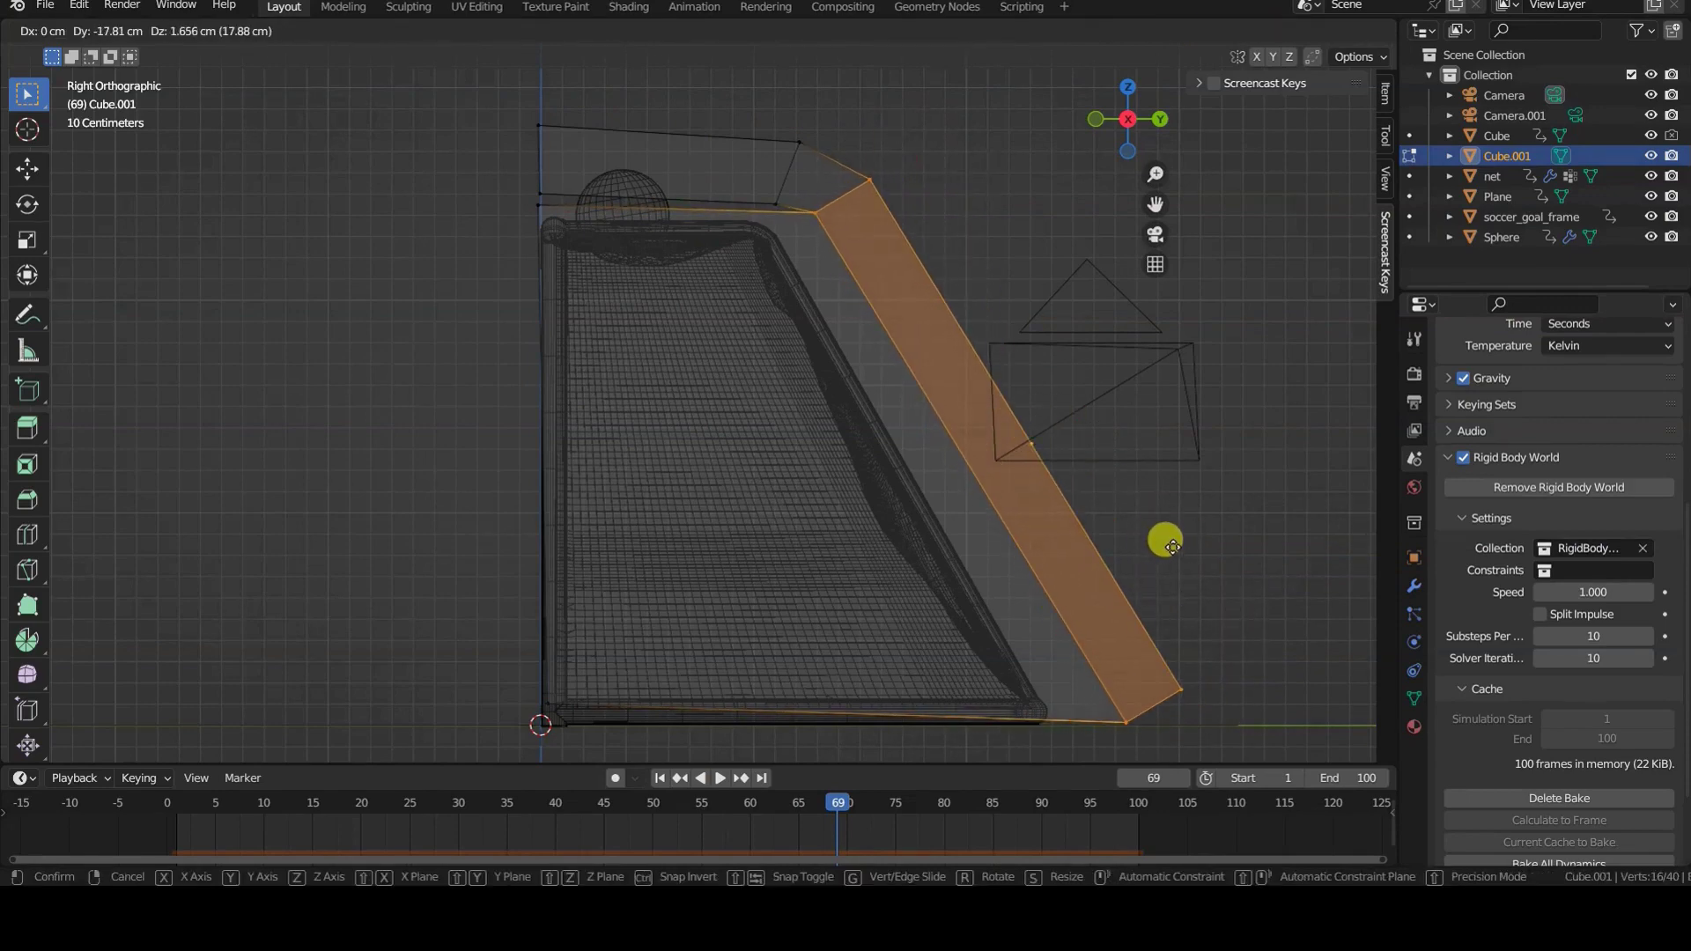
pyautogui.click(1173, 546)
pyautogui.press('Tab')
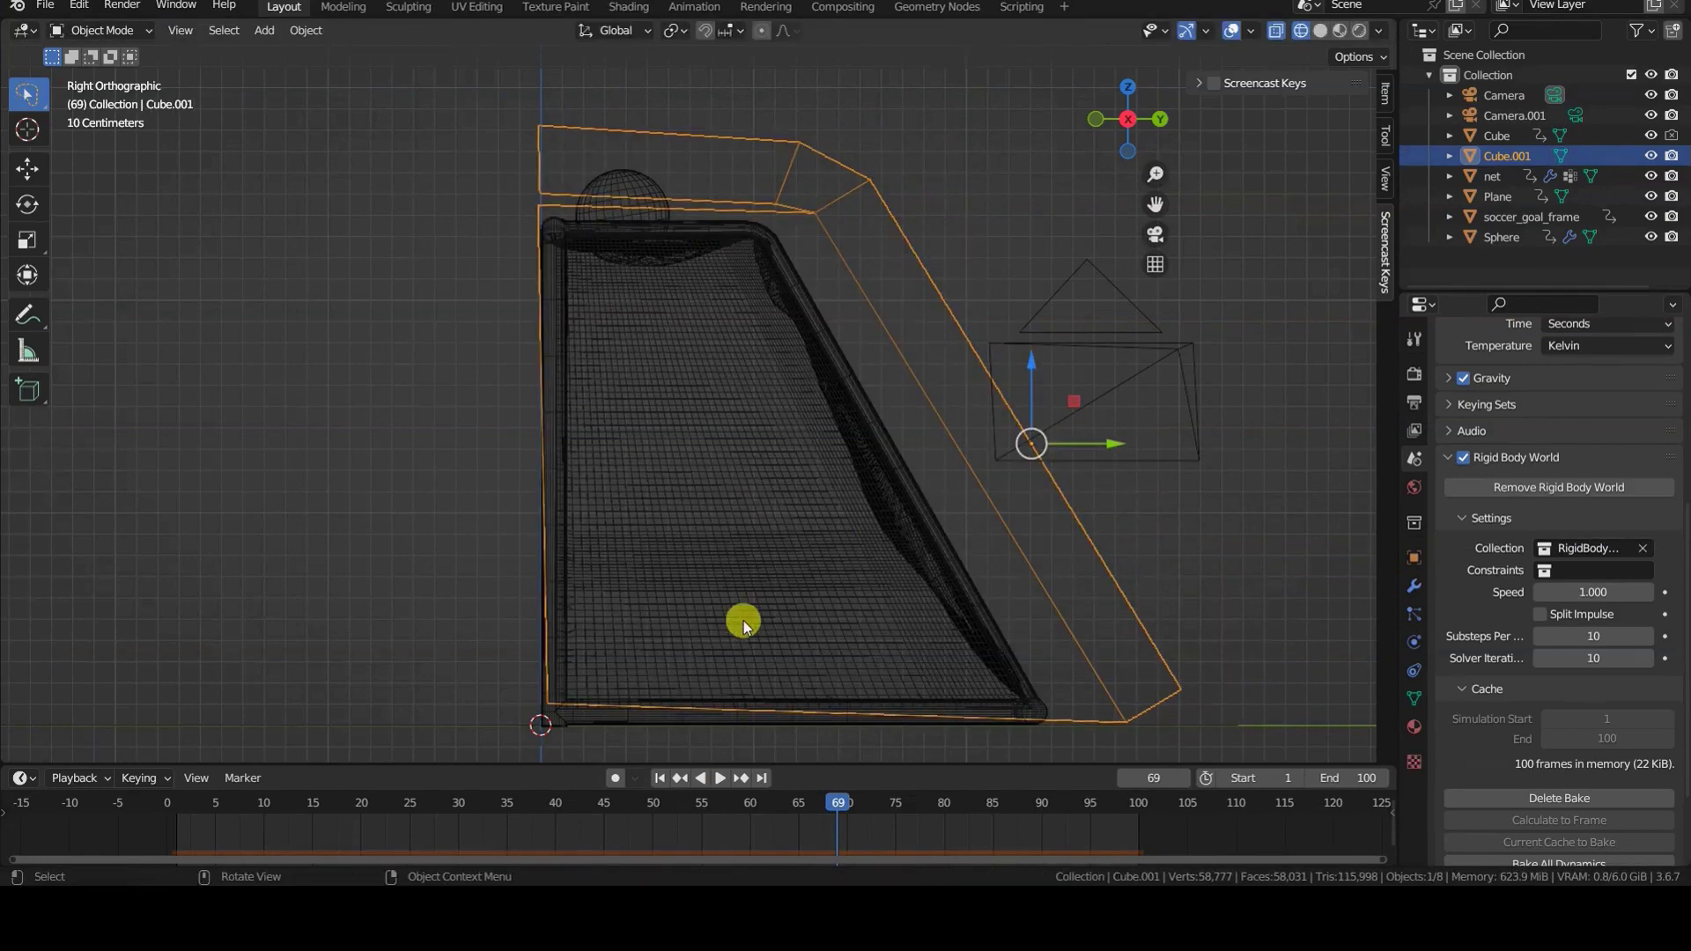